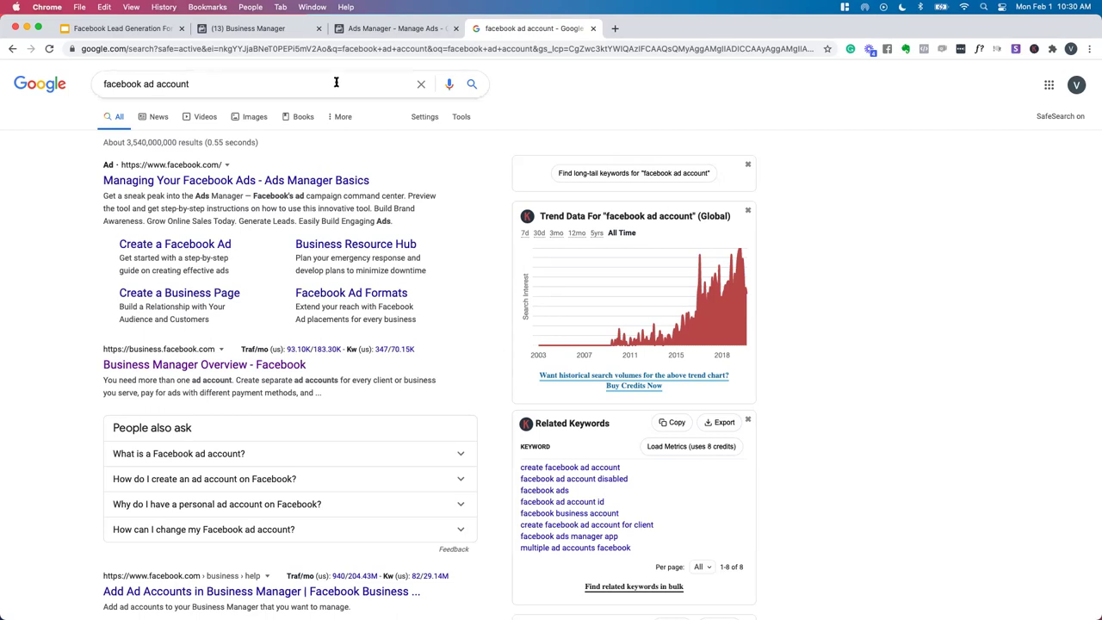
Step: Switch to Ads Manager and start a new campaign with the Conversions objective
click(406, 30)
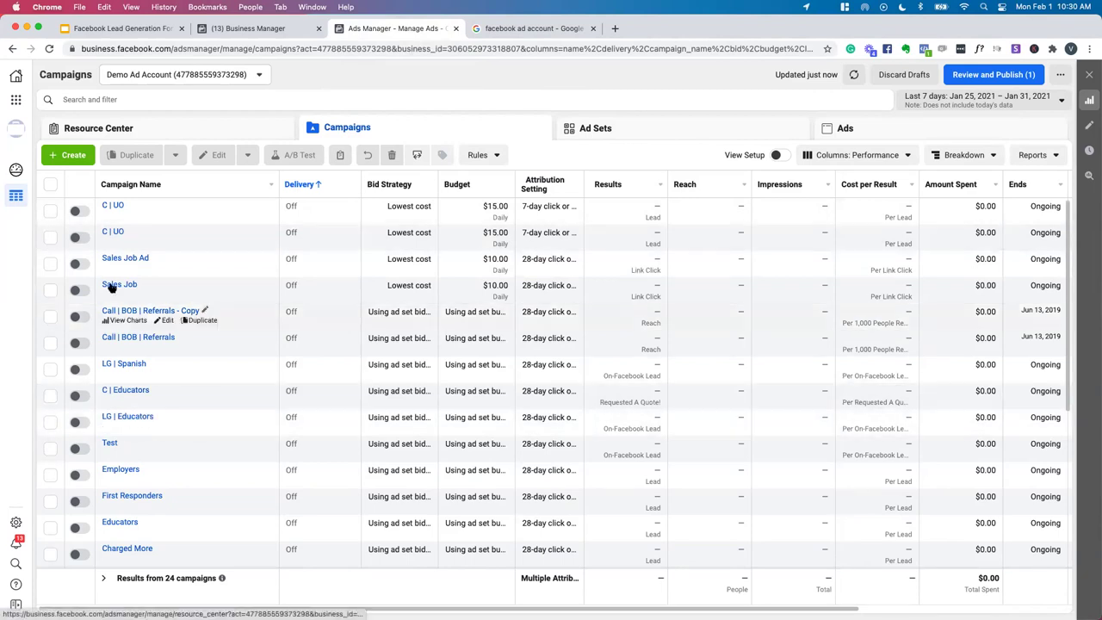
click(73, 158)
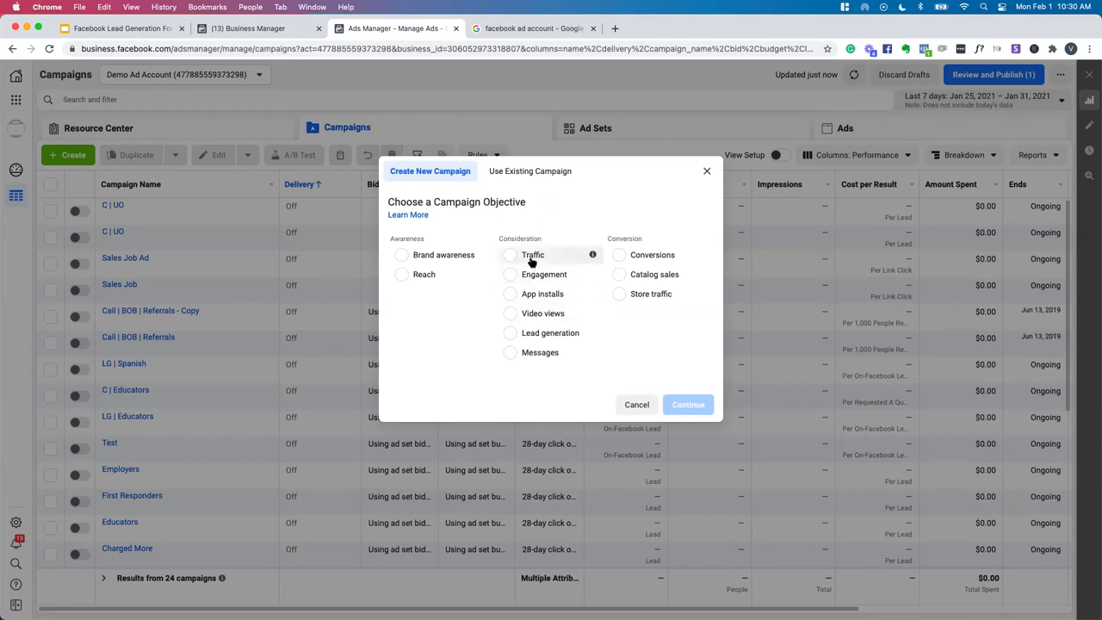
click(642, 258)
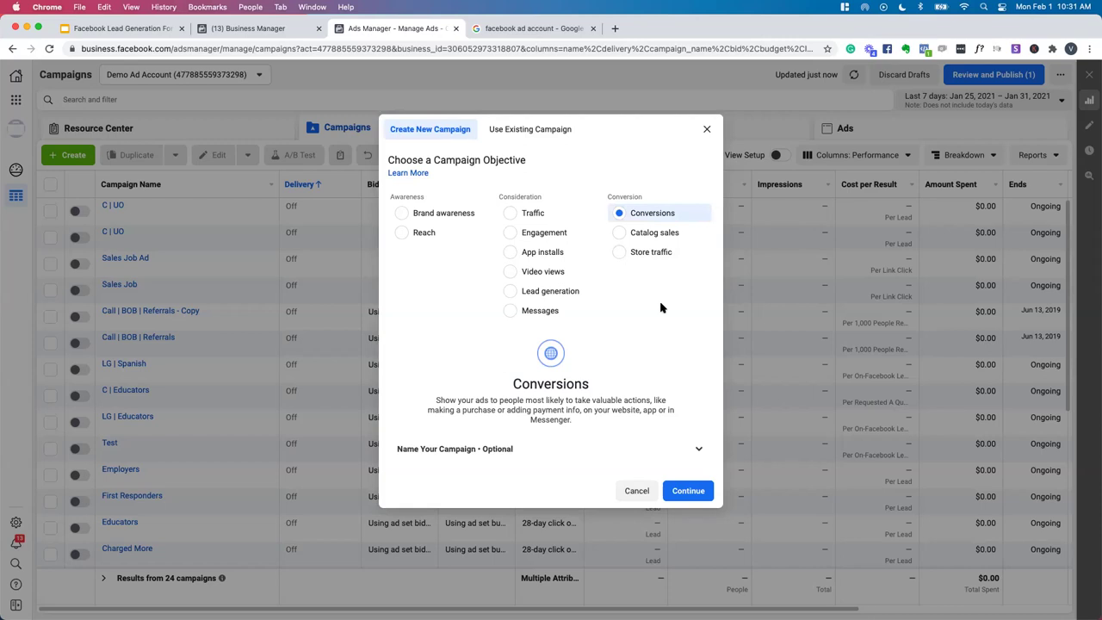
Step: Name the new campaign, its ad set and its ad "C | UO" and create the draft
click(700, 453)
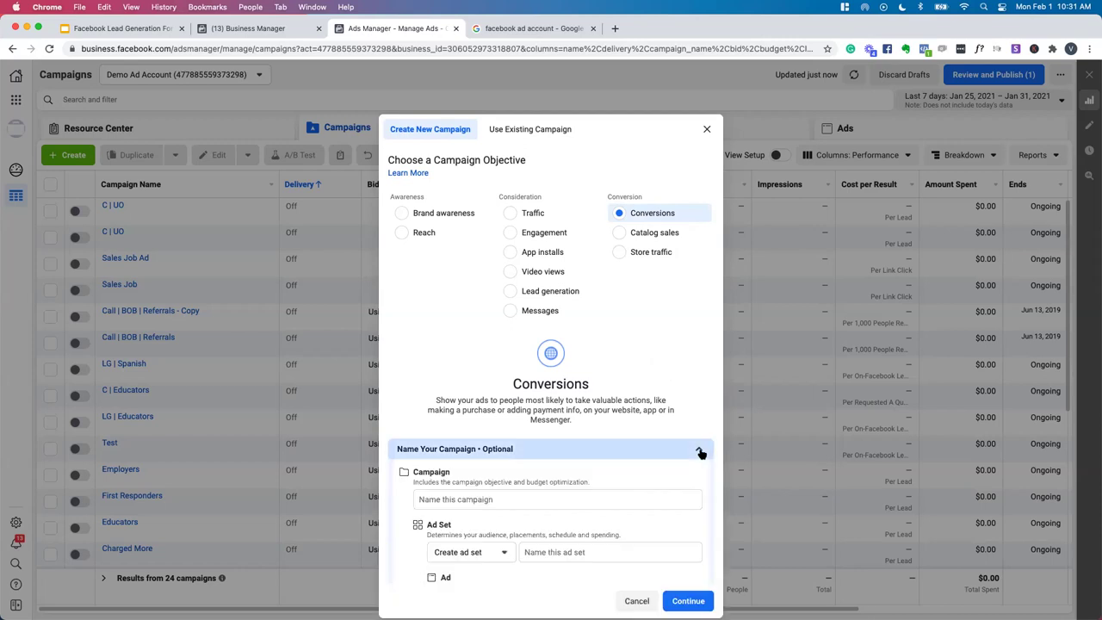
click(620, 497)
text(C |)
key(super+a)
key(super+c)
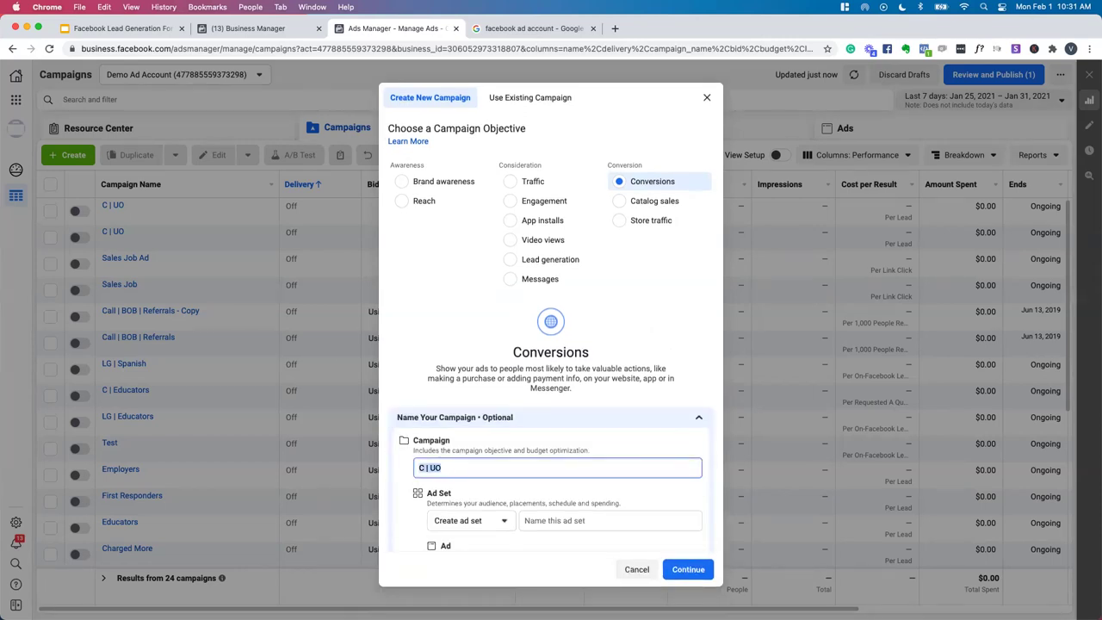
scroll(615, 518, down, 1)
click(600, 462)
key(super+v)
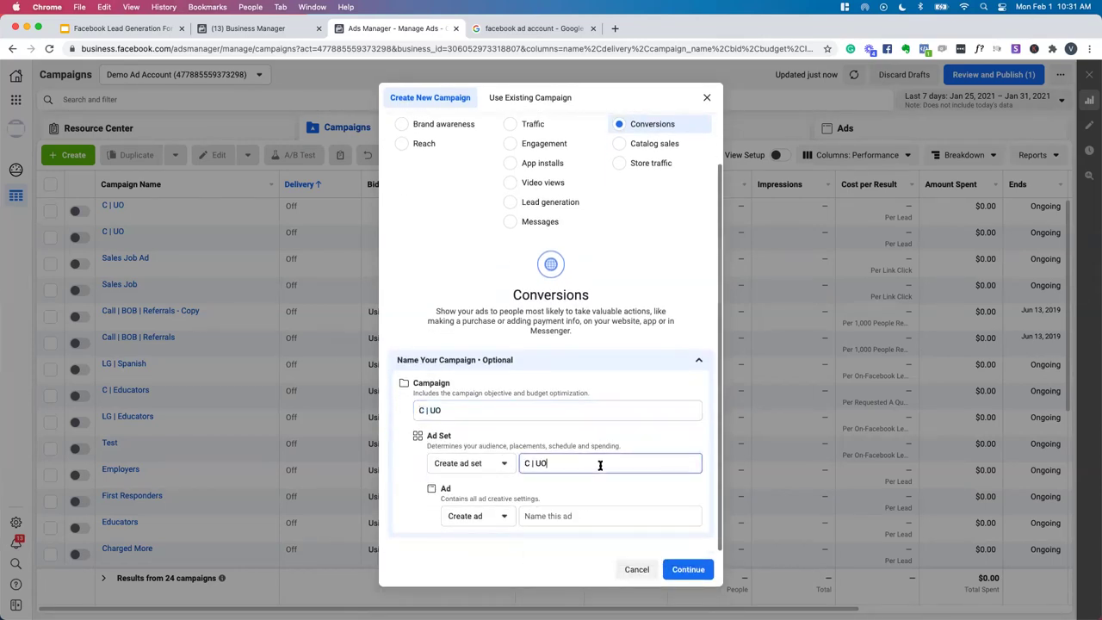
click(591, 515)
key(super+v)
click(594, 491)
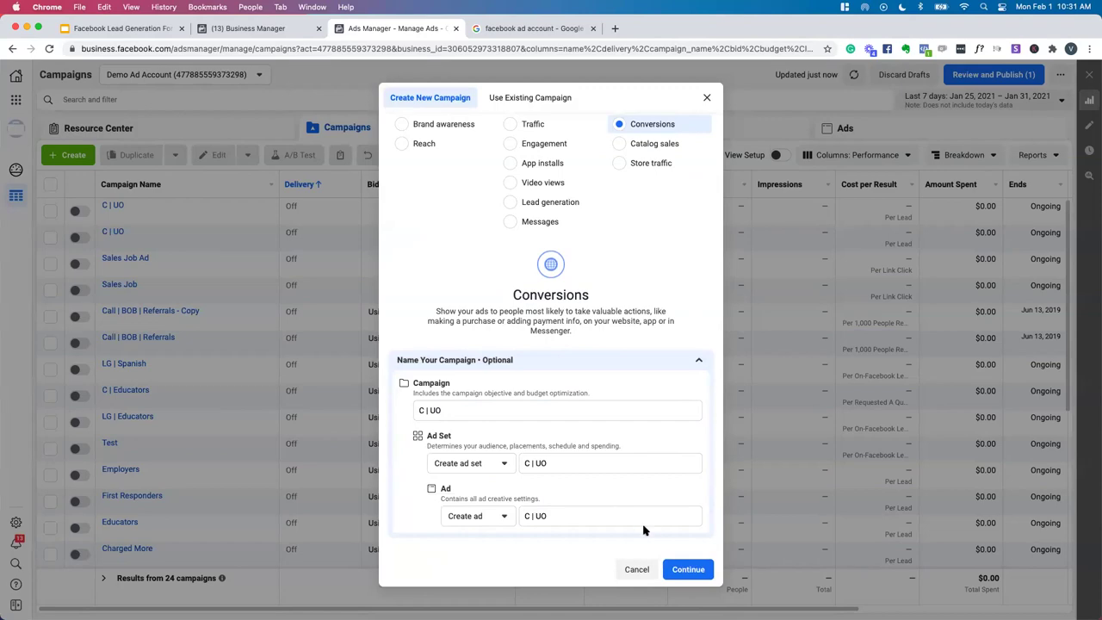
click(686, 569)
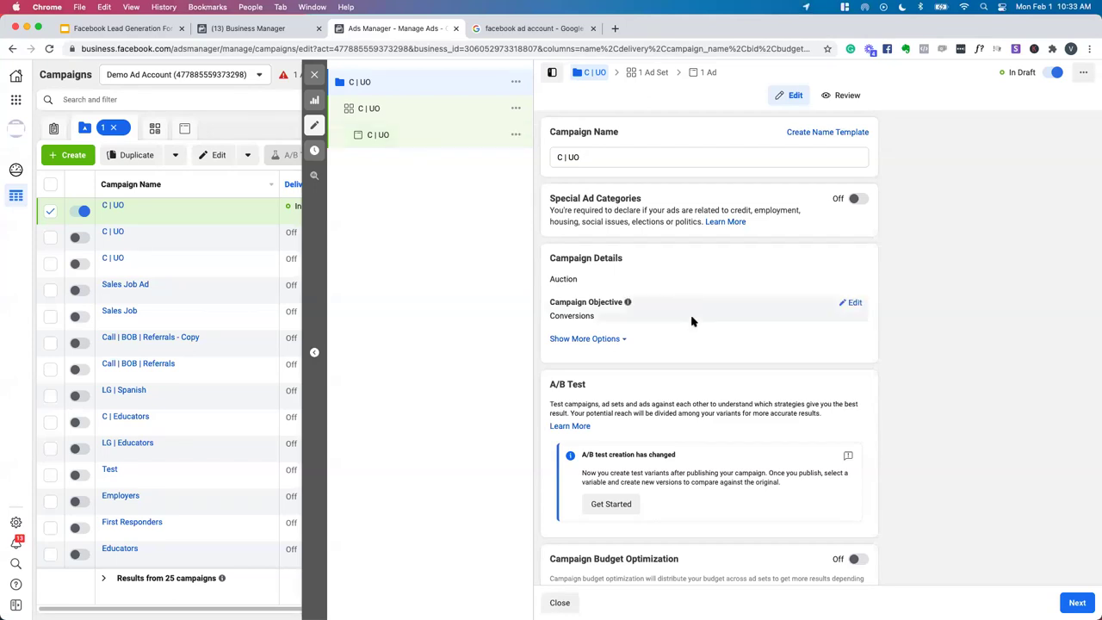
Step: Turn on Campaign Budget Optimization for the campaign with a daily budget of $15.00
scroll(724, 386, down, 1)
click(859, 517)
scroll(772, 536, down, 3)
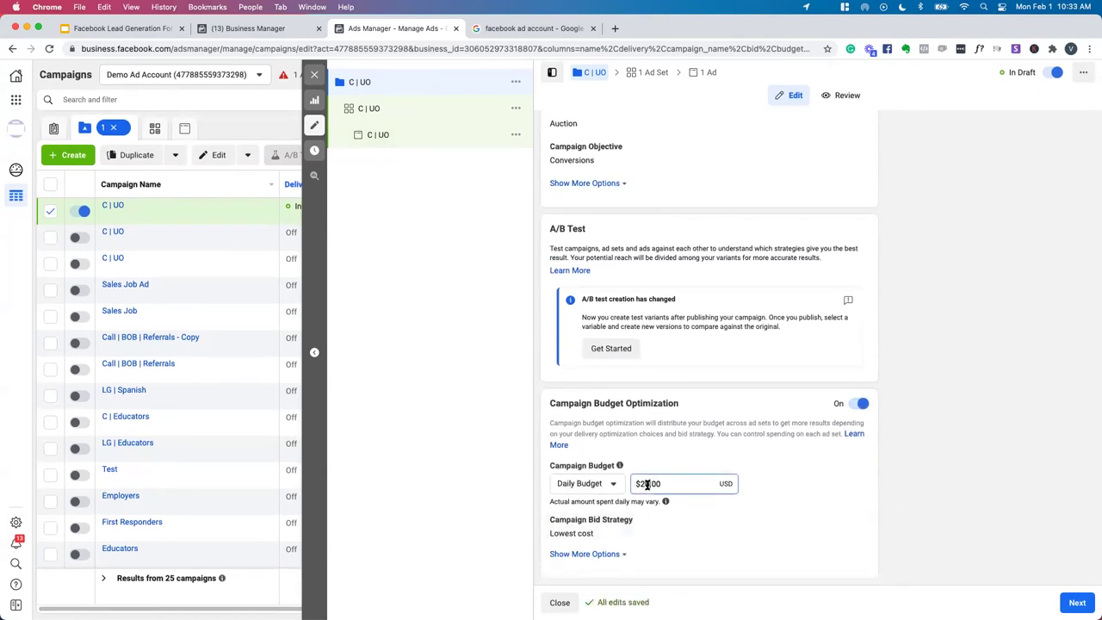
click(772, 488)
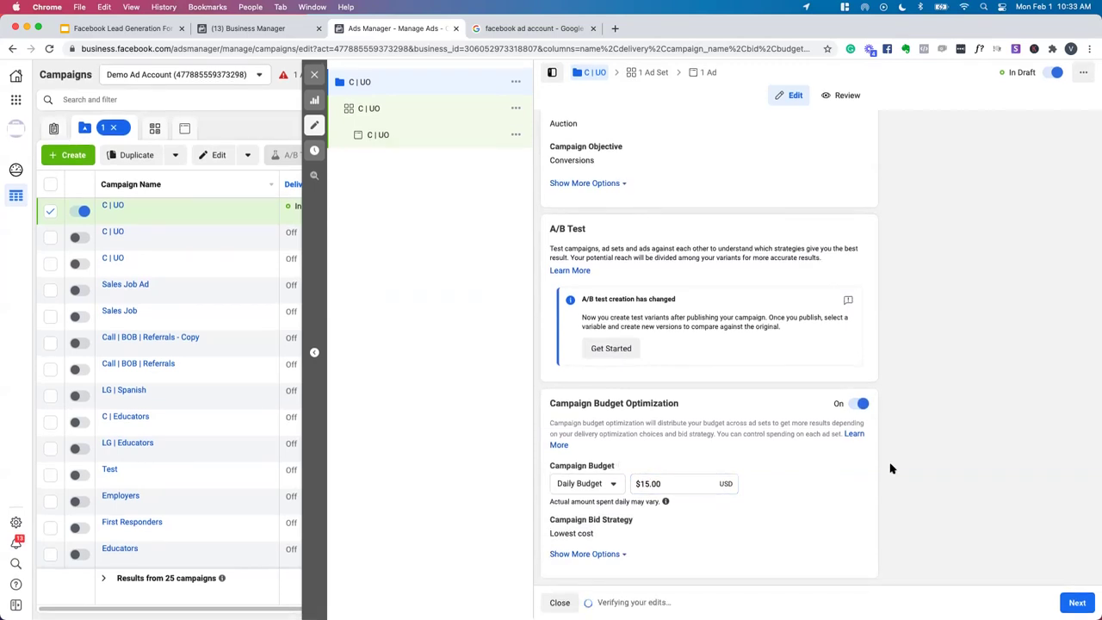
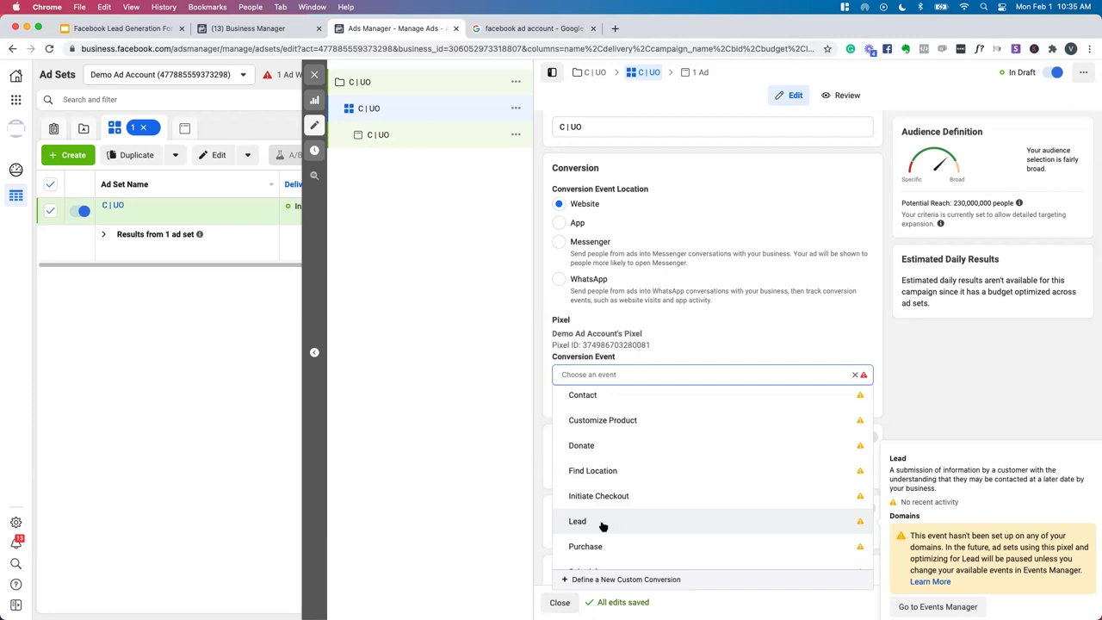
Step: Set the ad set's website conversion event to Lead
click(607, 523)
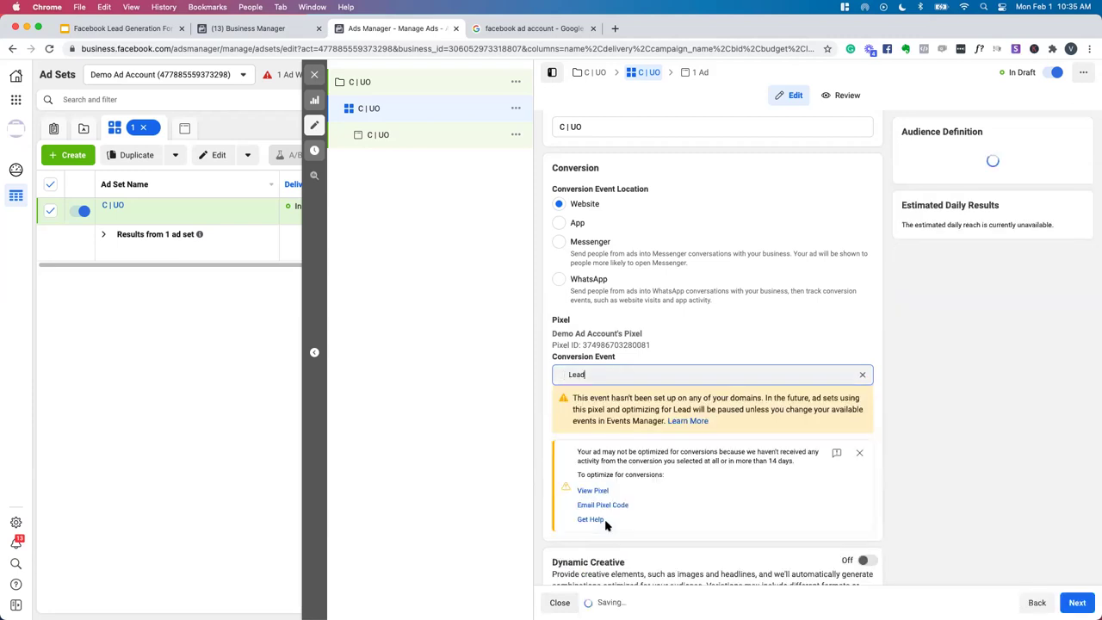
scroll(683, 502, down, 1)
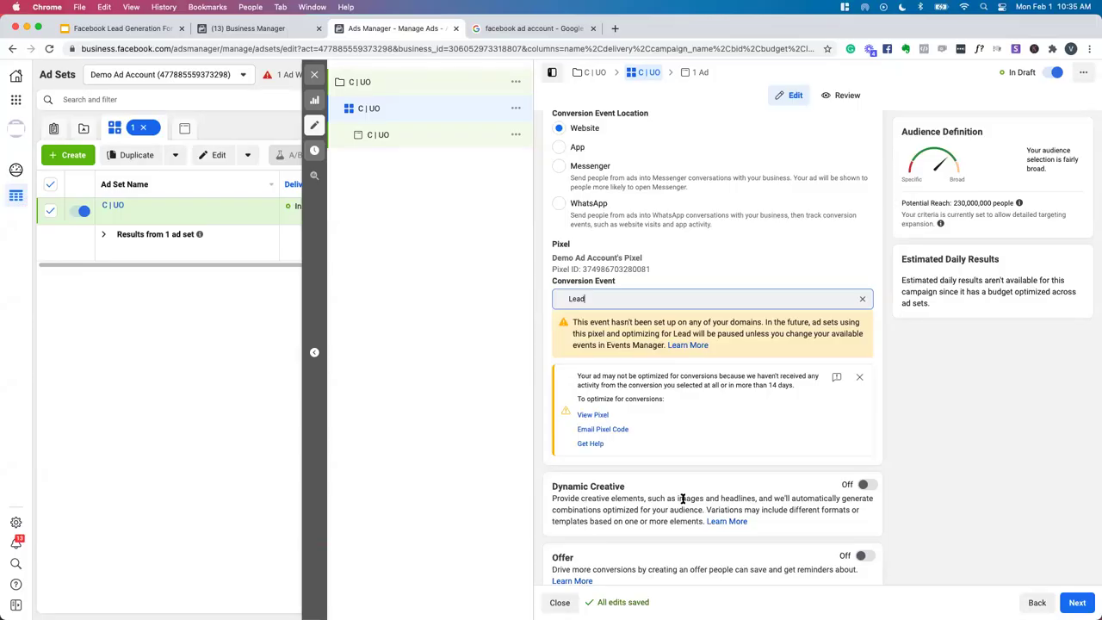
Step: Review the ad set's schedule and audience settings, including the potential reach of the default audience
scroll(684, 499, down, 8)
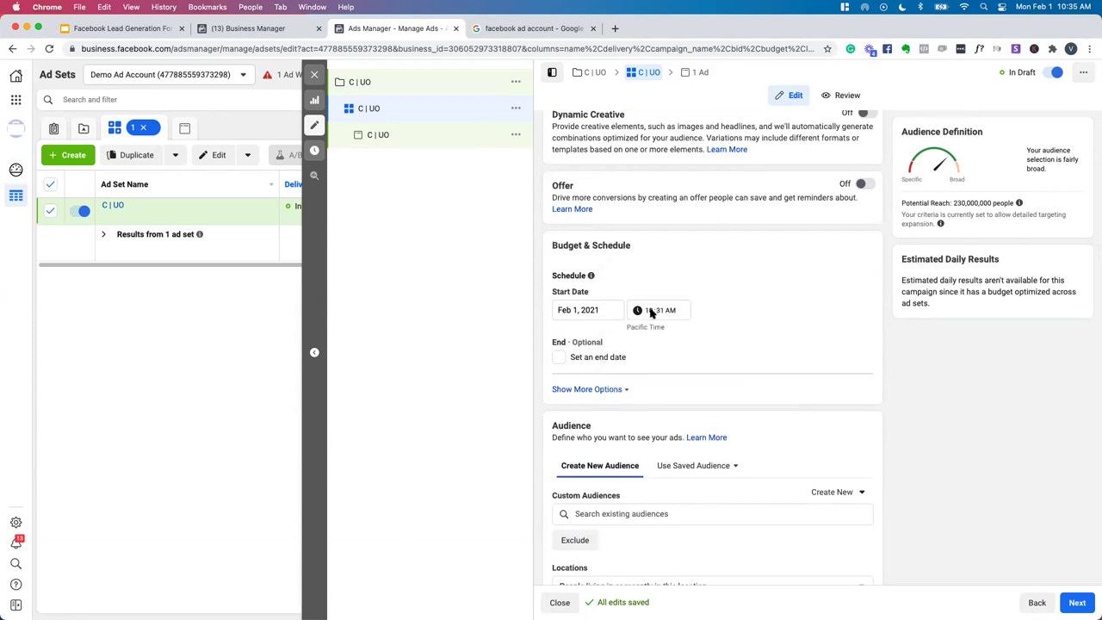
scroll(659, 387, down, 2)
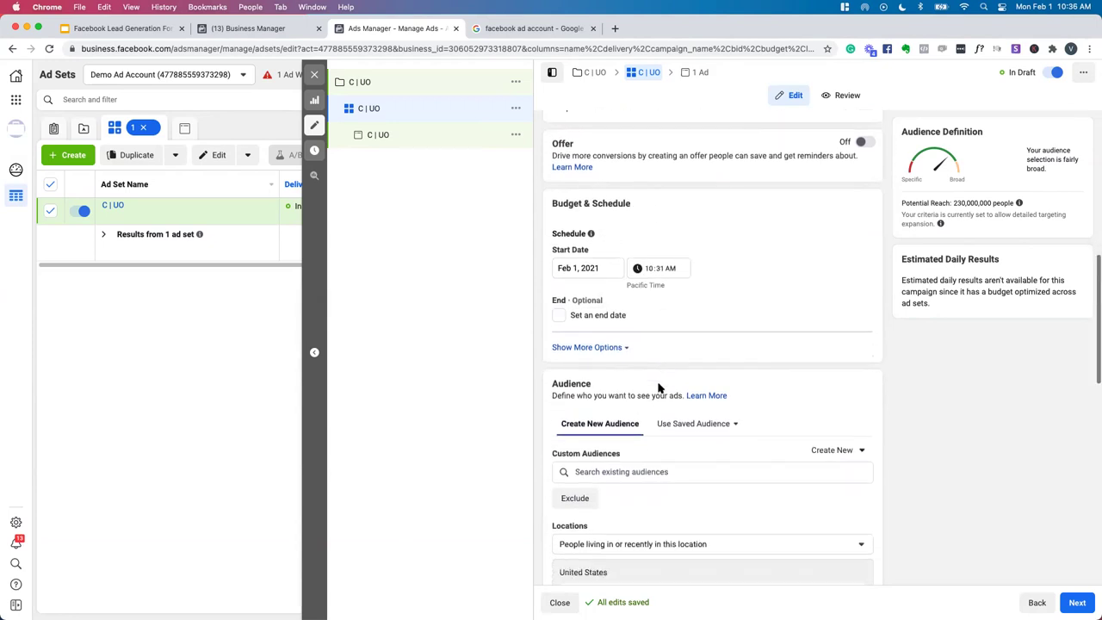
scroll(659, 387, down, 2)
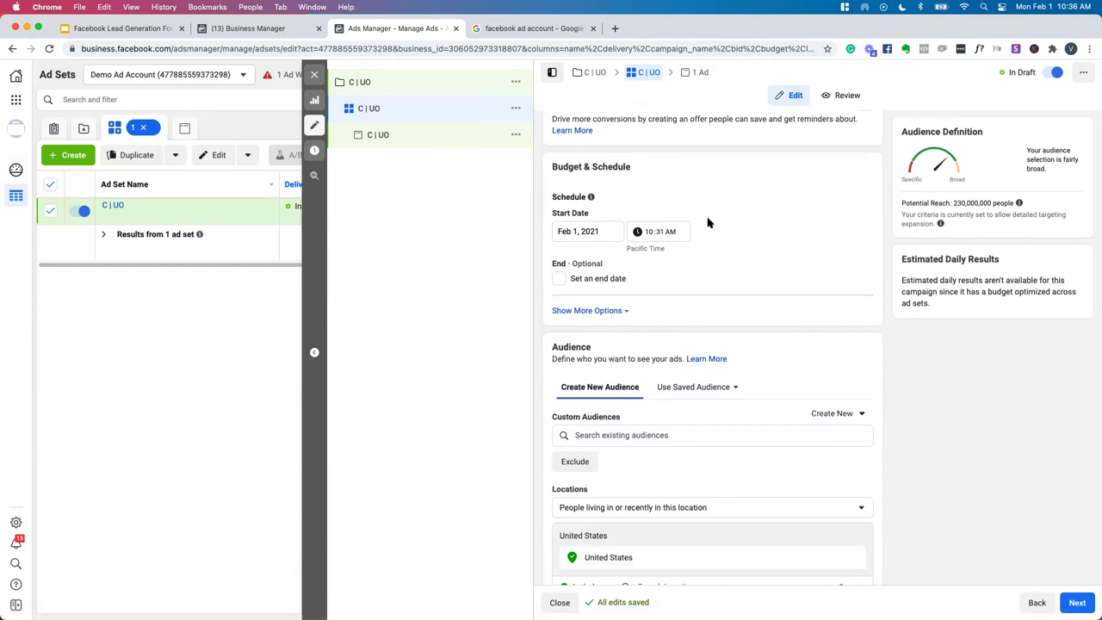
scroll(707, 223, down, 4)
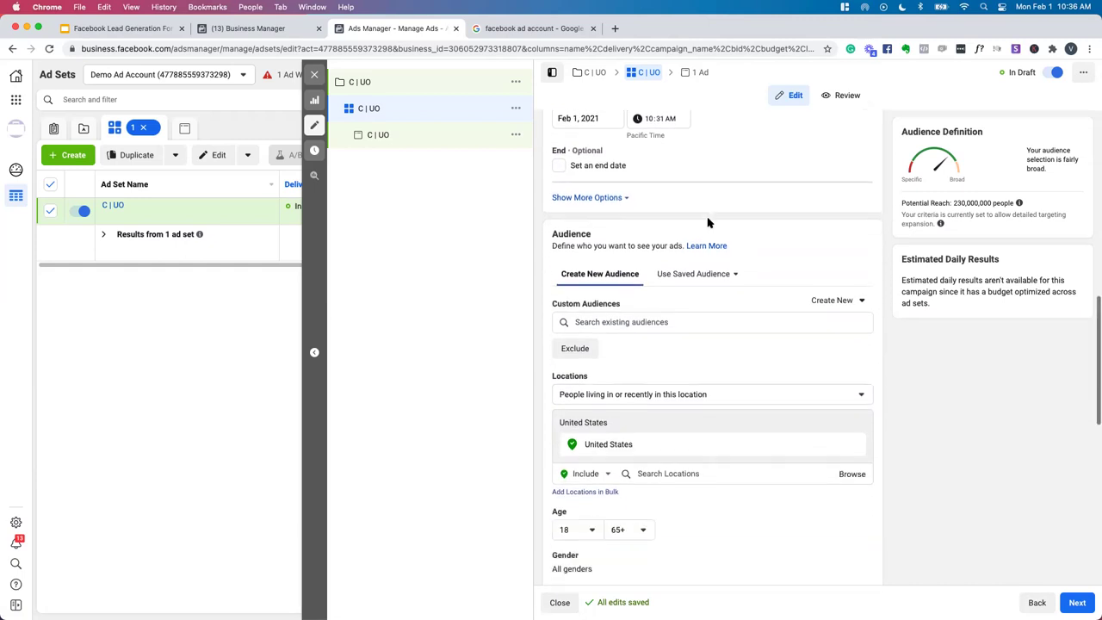
scroll(708, 223, down, 4)
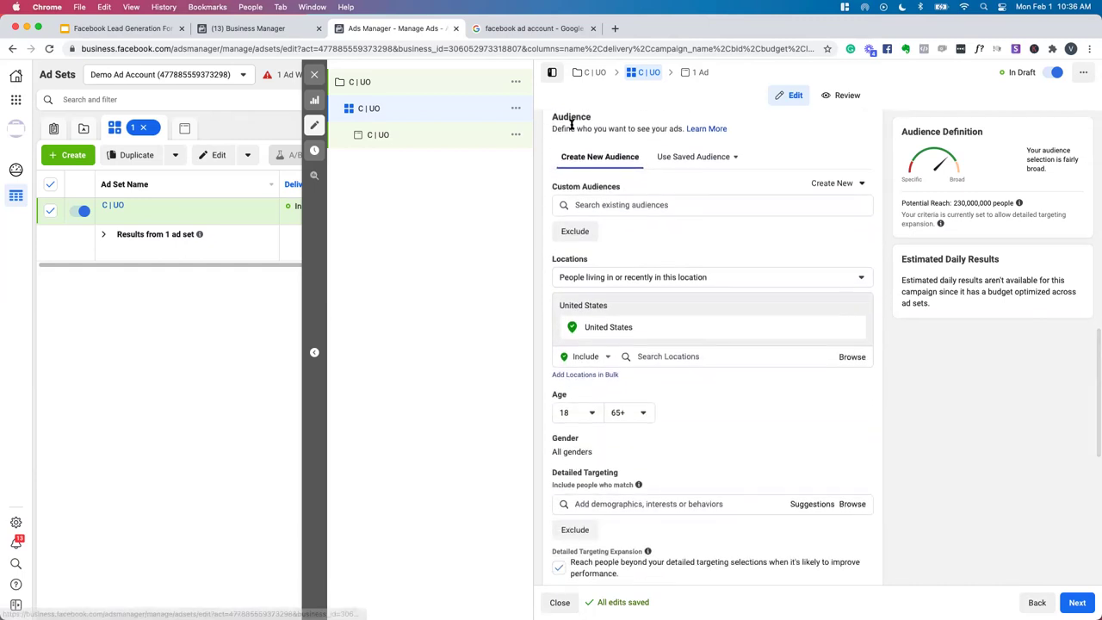
double_click(570, 118)
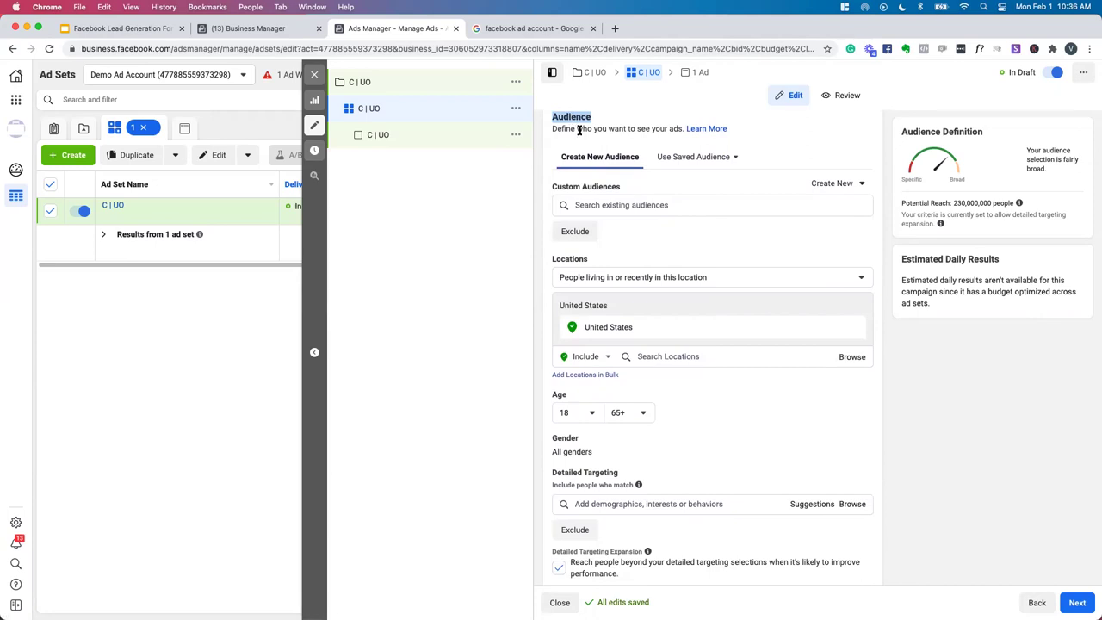
triple_click(580, 131)
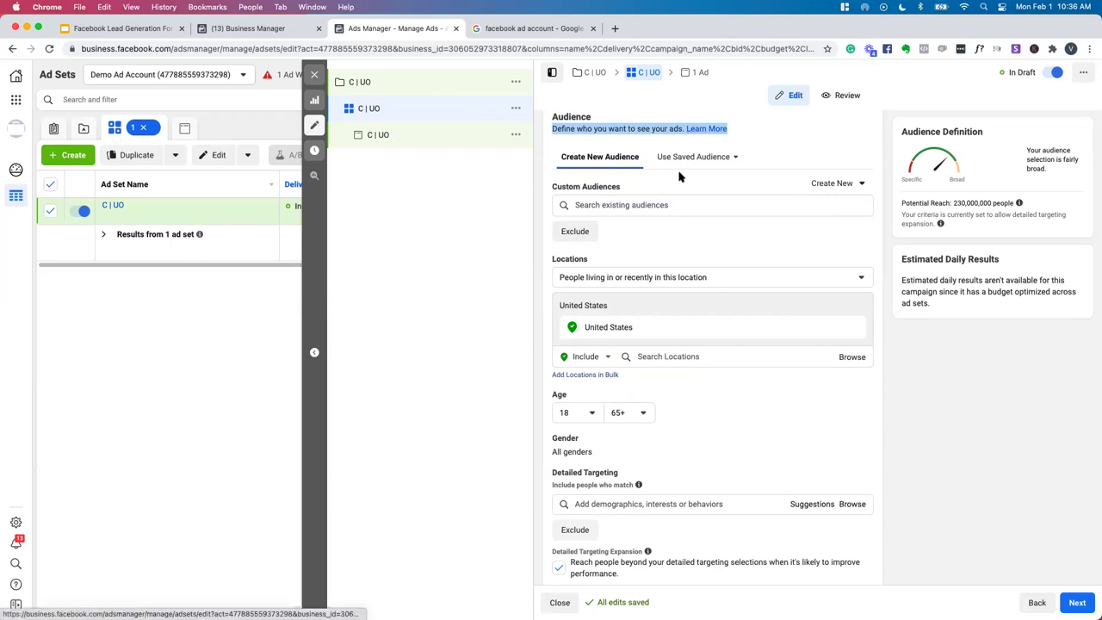
click(695, 241)
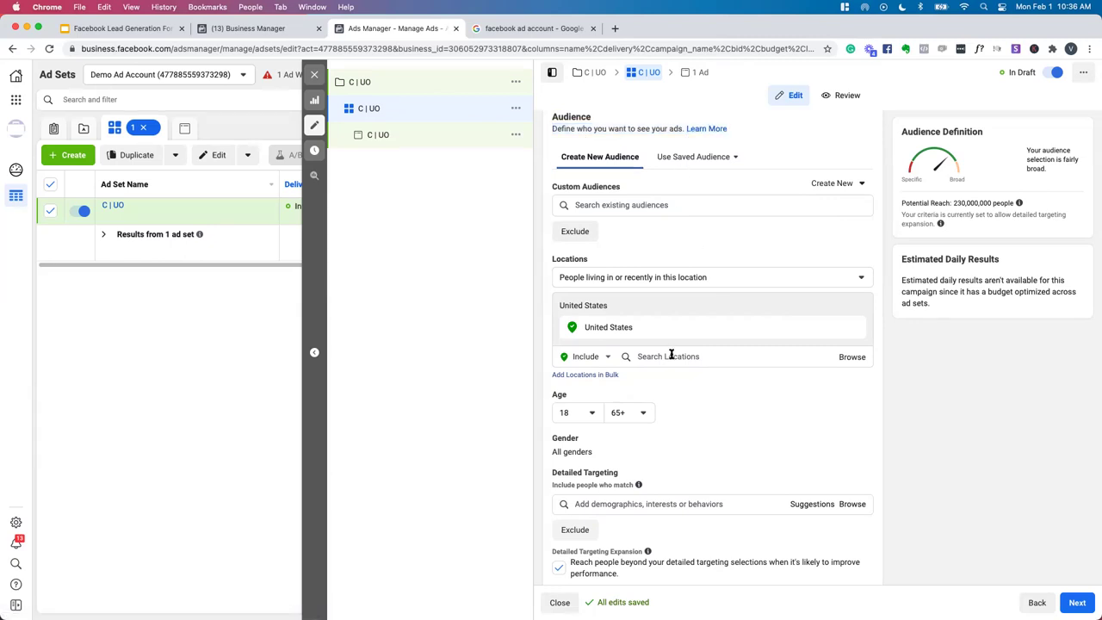
drag(954, 203, 986, 207)
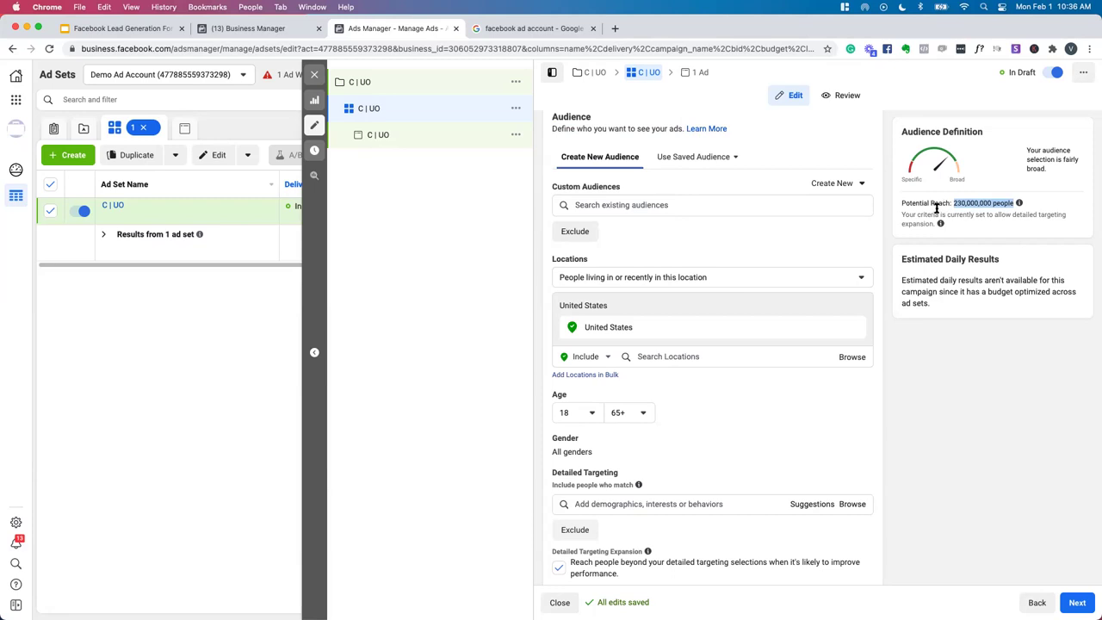
click(824, 246)
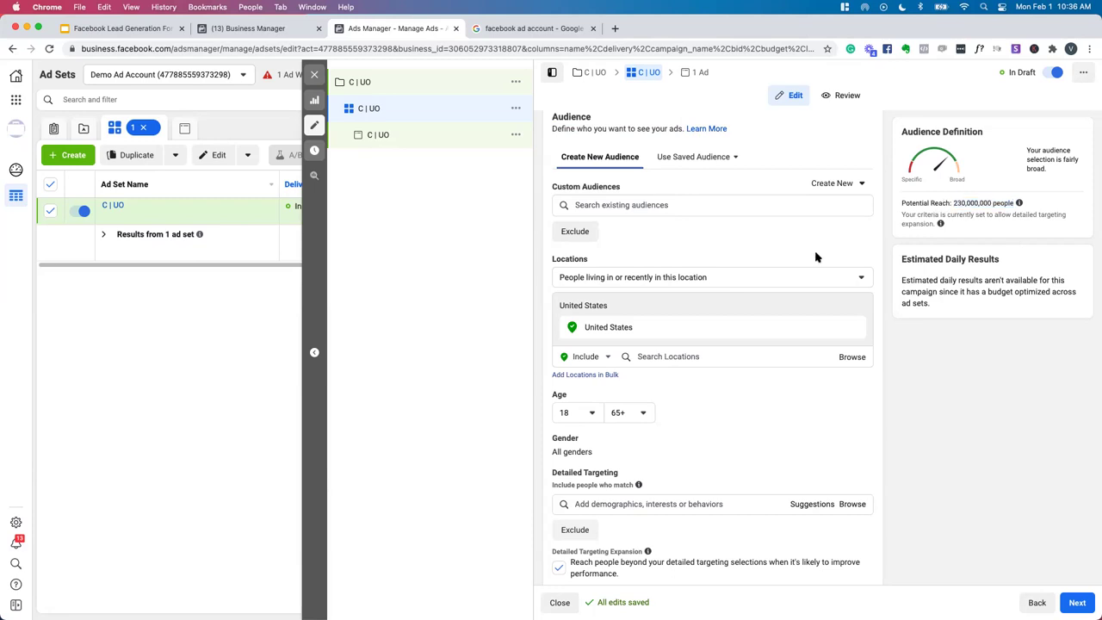
Step: Set the audience location to the state of Oregon, United States, and check the potential reach
click(676, 360)
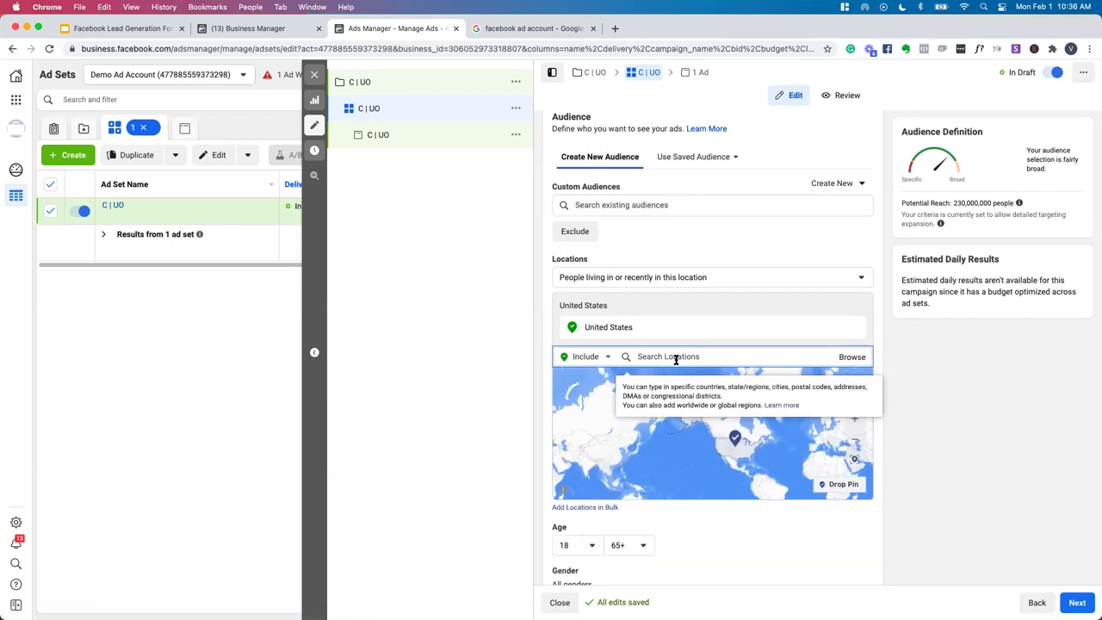
text(oregon)
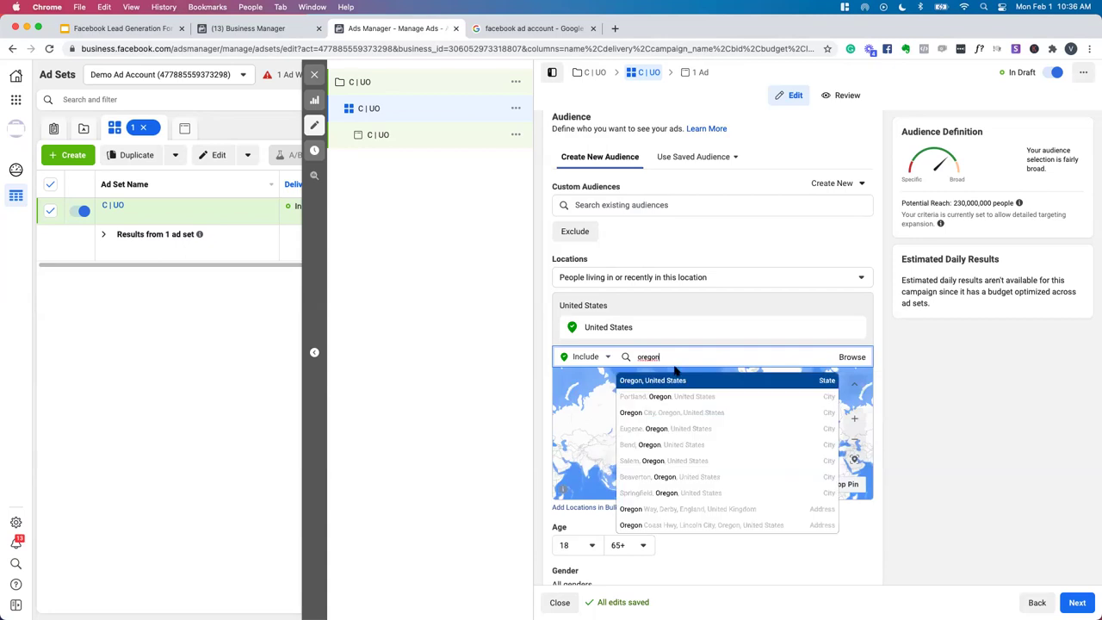
click(674, 373)
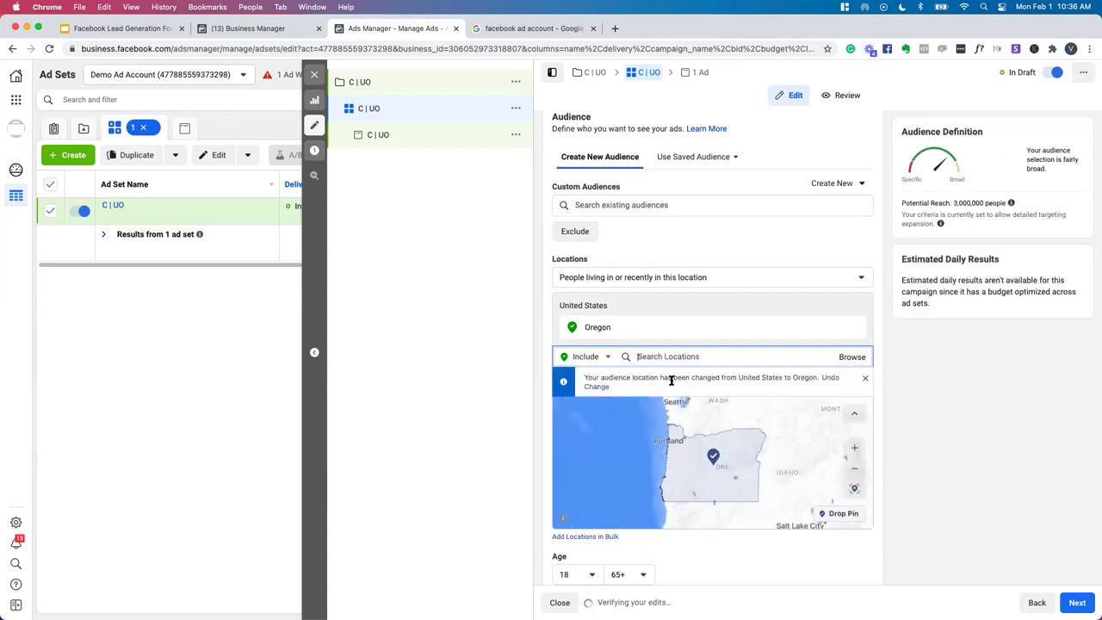
click(963, 201)
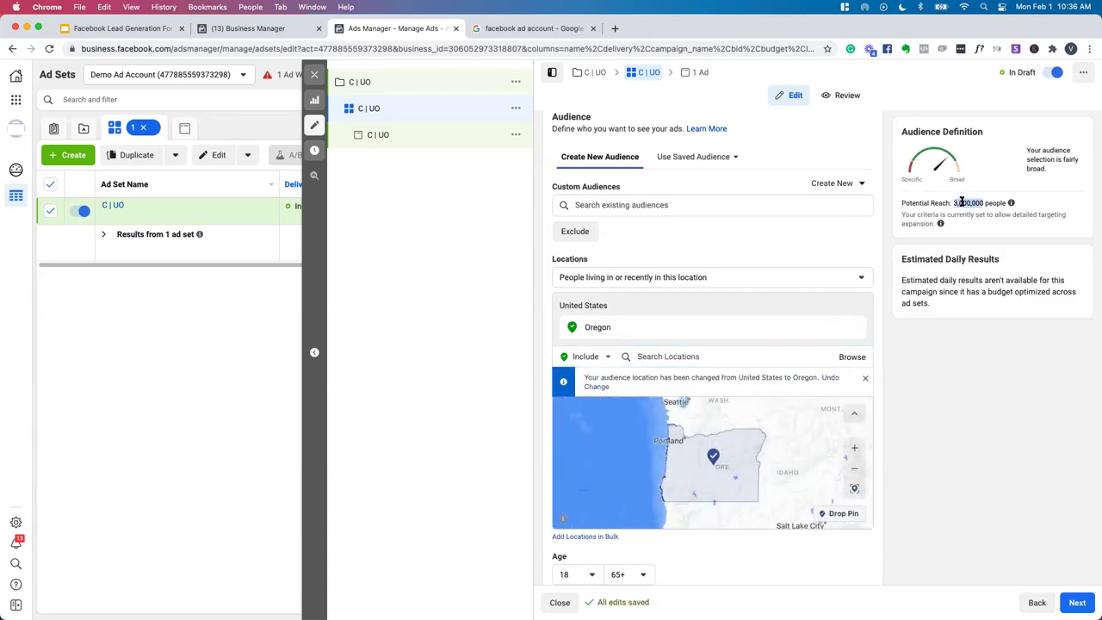
Step: Set the audience age range to 27 through 59
scroll(955, 342, down, 5)
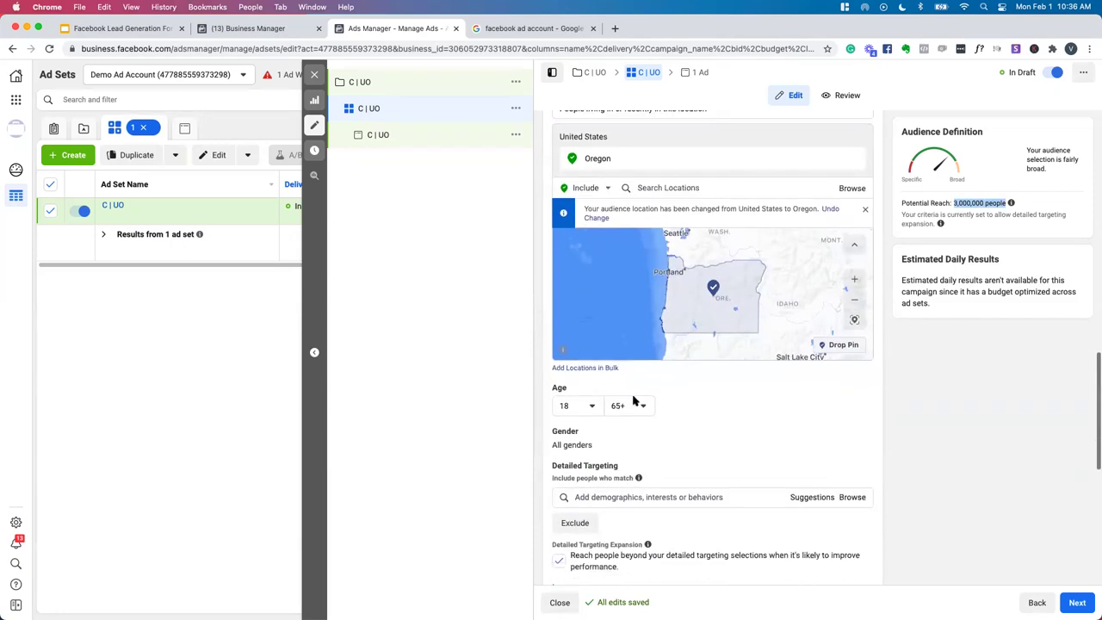
click(590, 408)
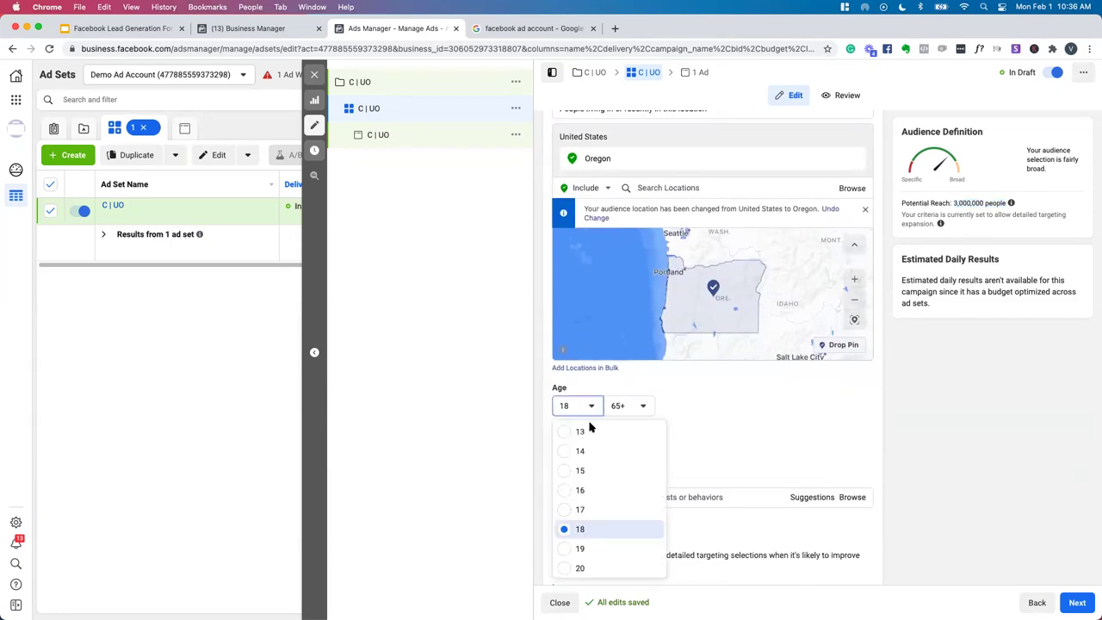
scroll(577, 533, down, 5)
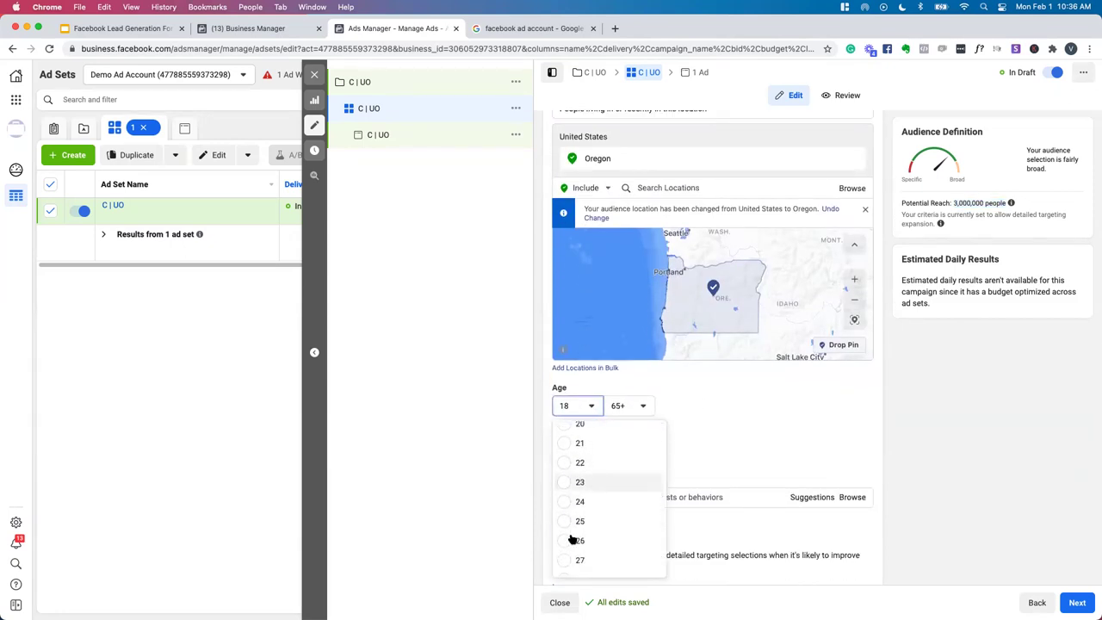
click(566, 543)
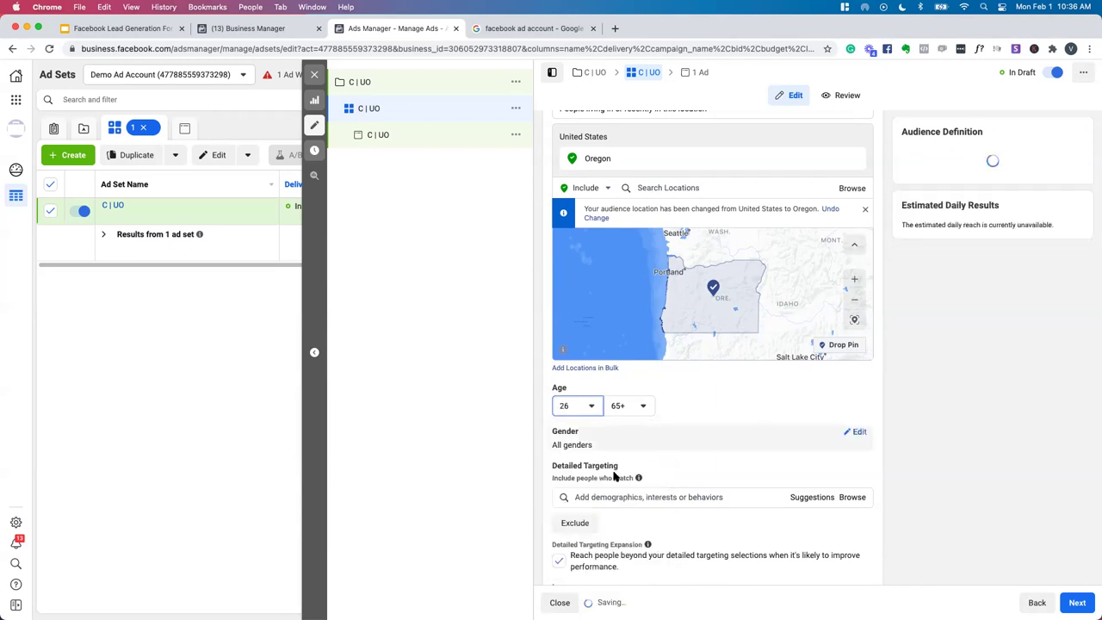
click(585, 408)
click(572, 519)
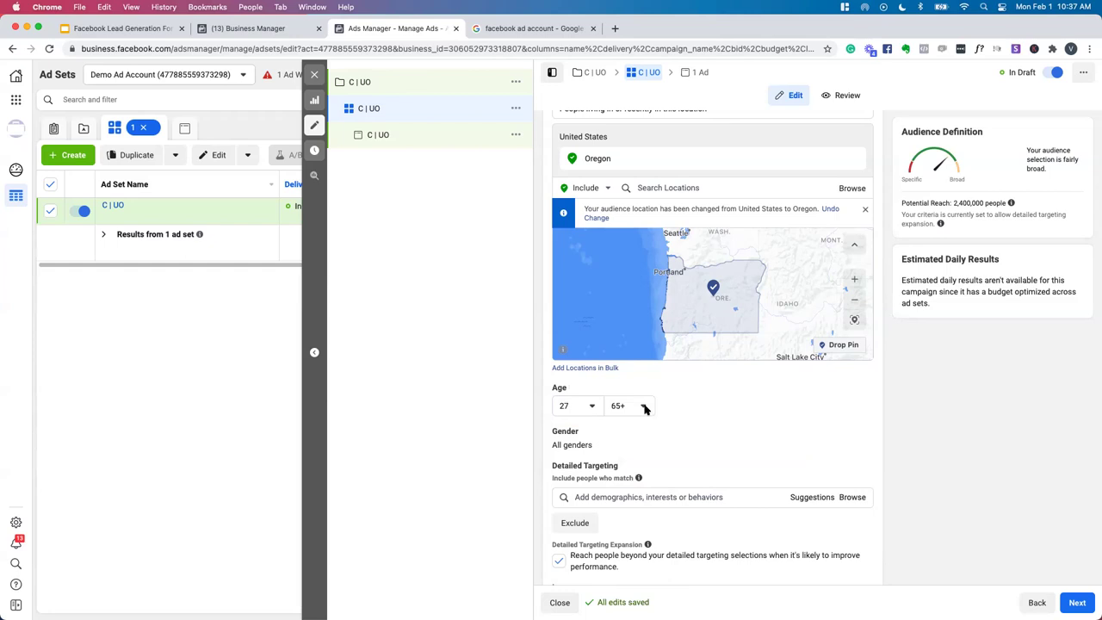
click(644, 407)
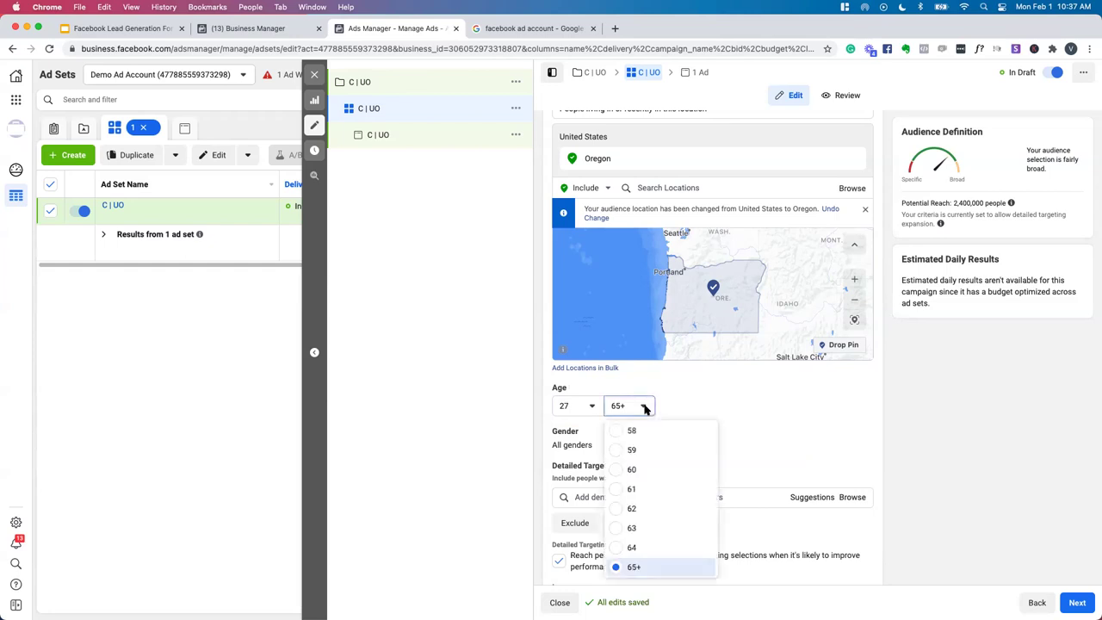
click(619, 452)
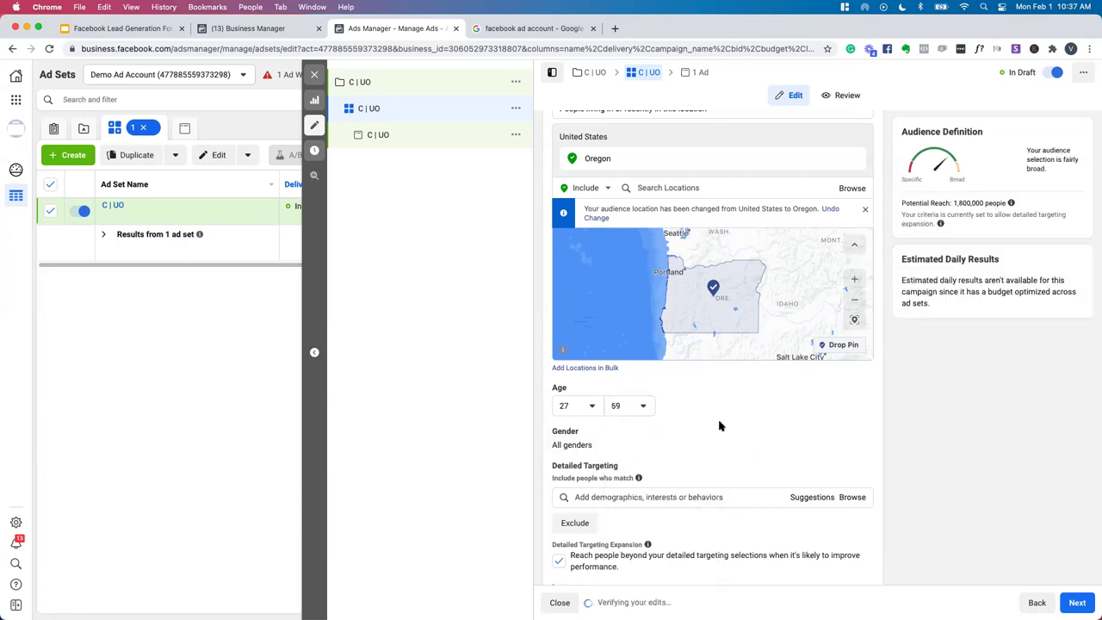
scroll(715, 440, down, 2)
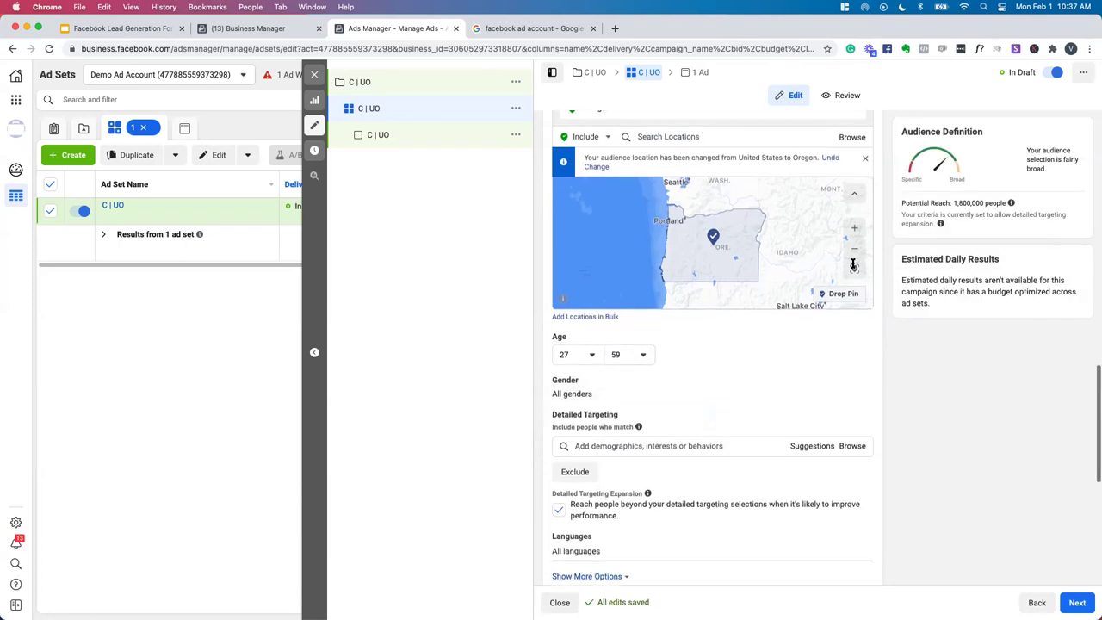
drag(954, 203, 994, 201)
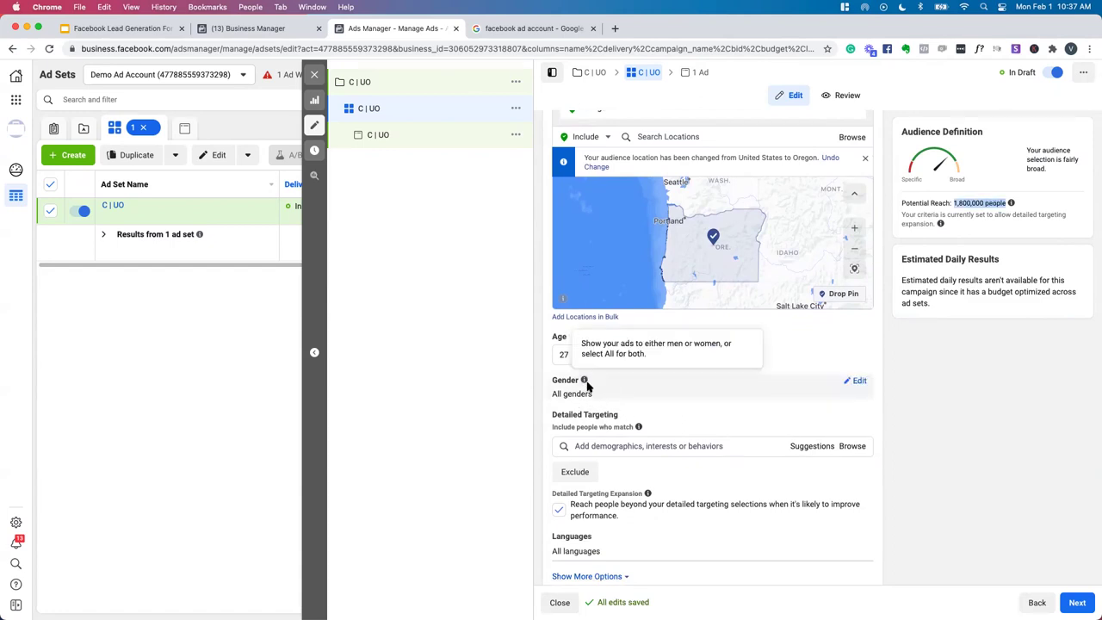
click(624, 446)
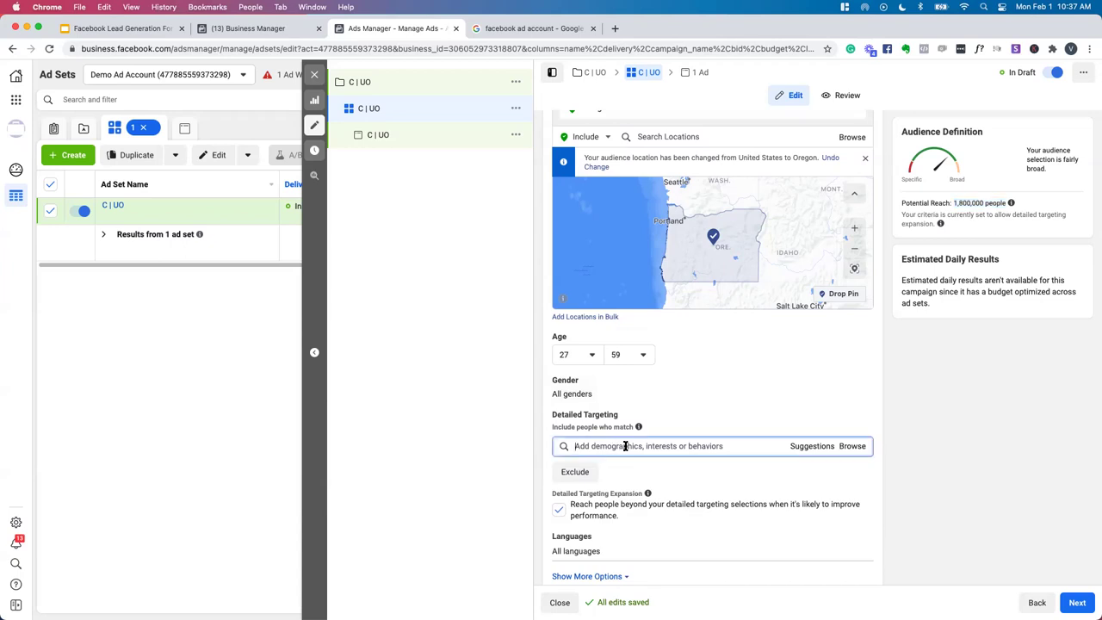
text(universit)
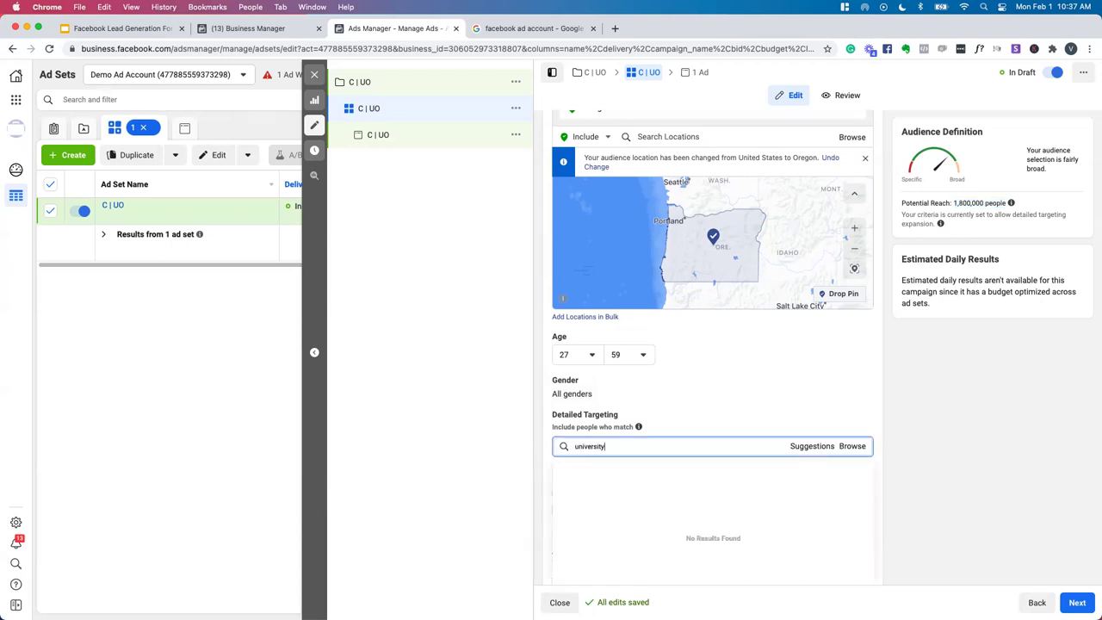
text(y )
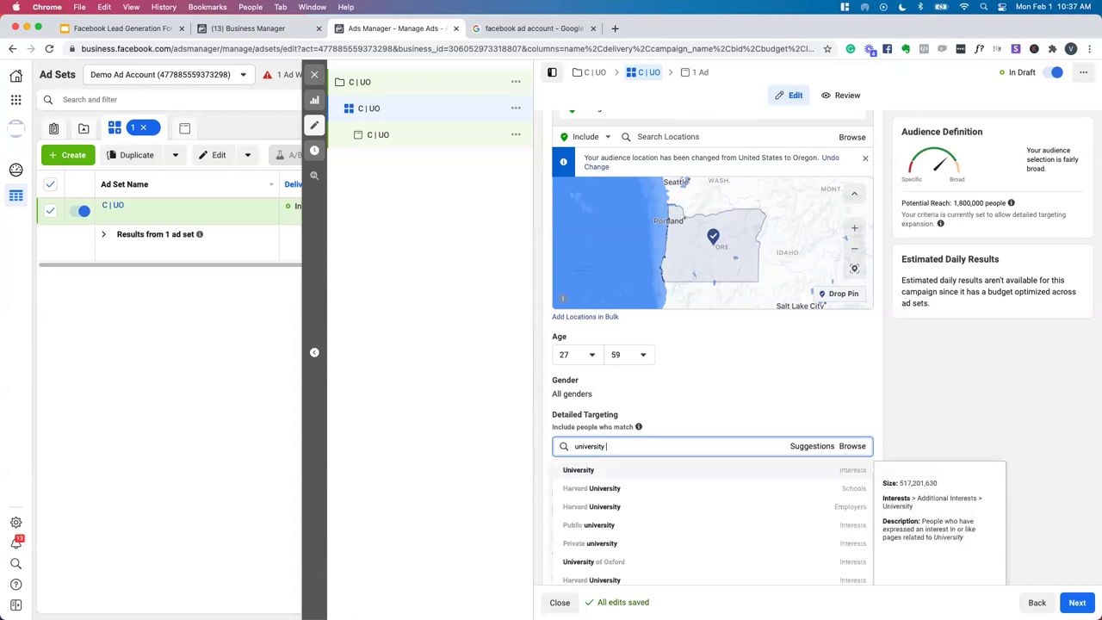
text(of)
key(super+a)
key(BackSpace)
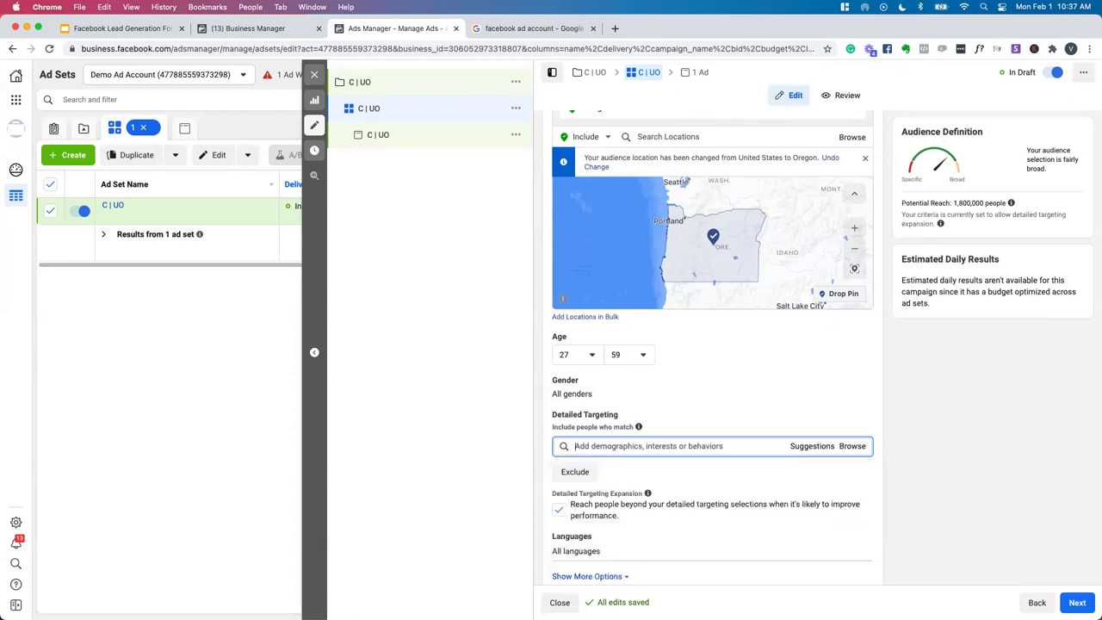
Step: Browse the demographic targeting categories and add the school University of Oregon to the detailed targeting
click(852, 446)
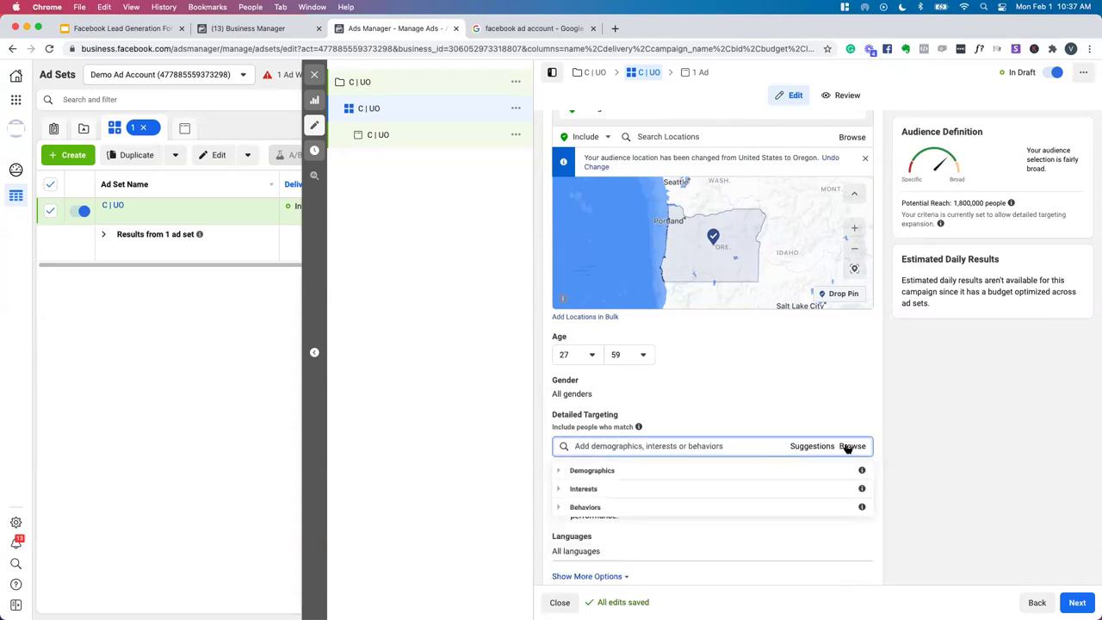
click(560, 471)
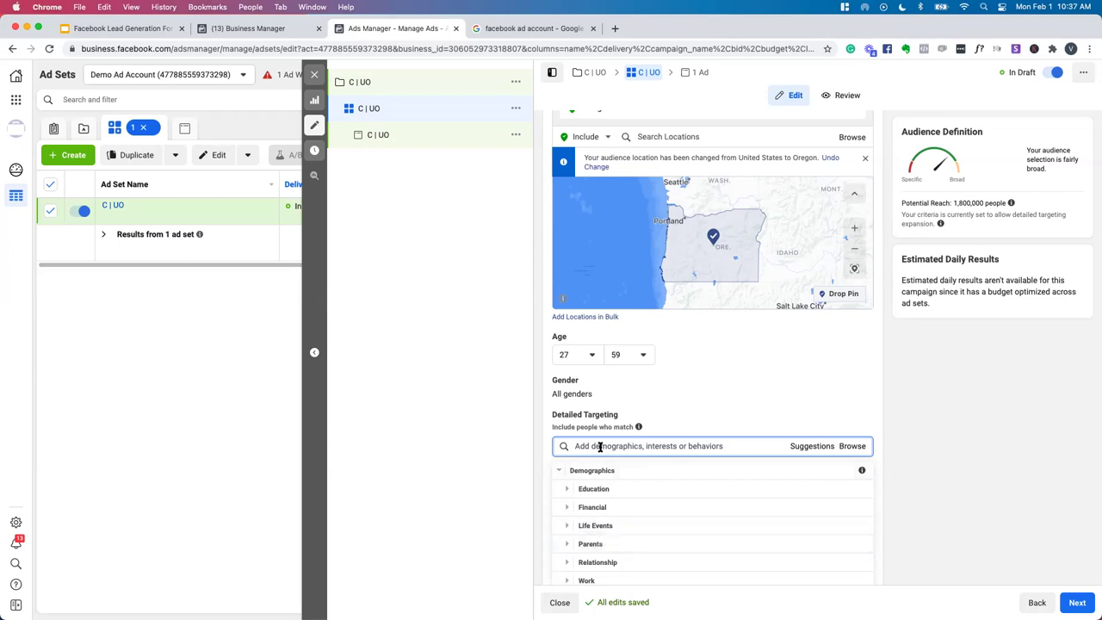
text(university)
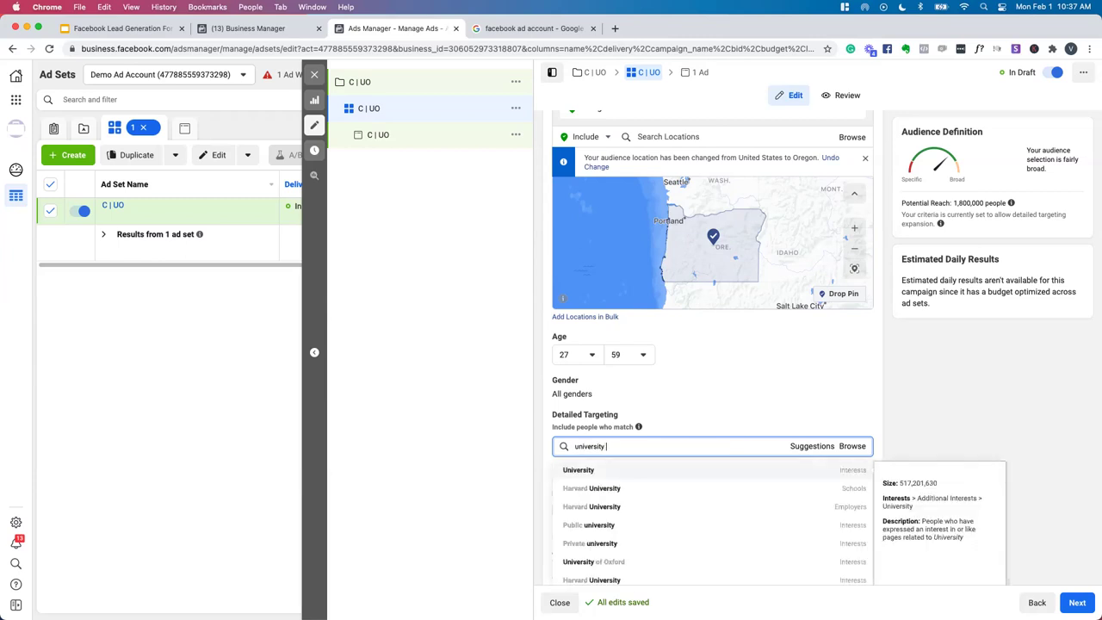
text( of oregon)
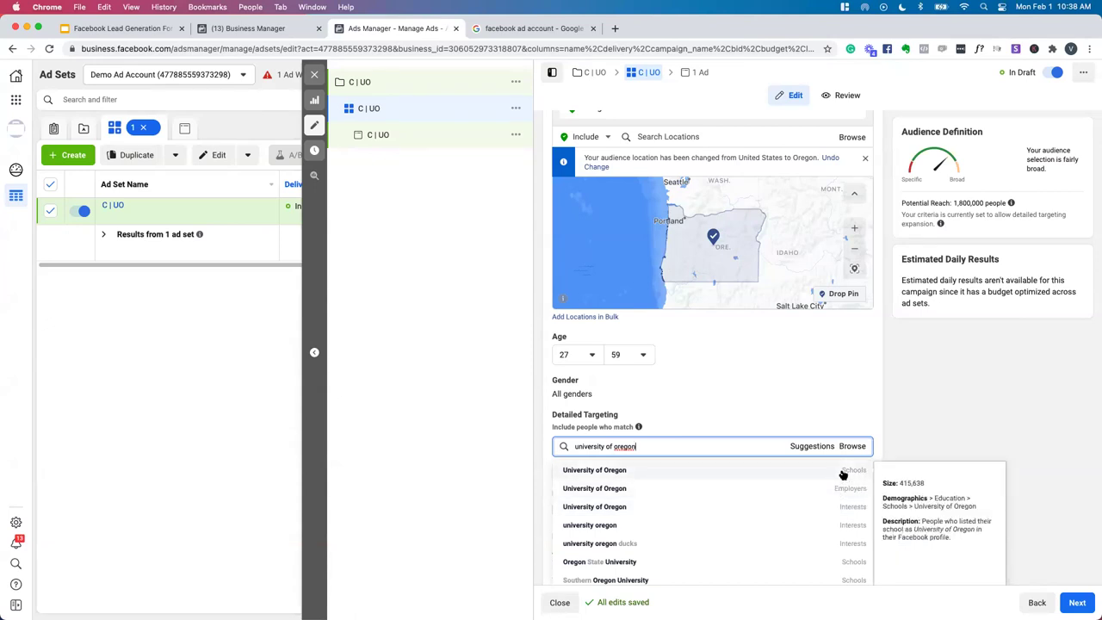
click(843, 472)
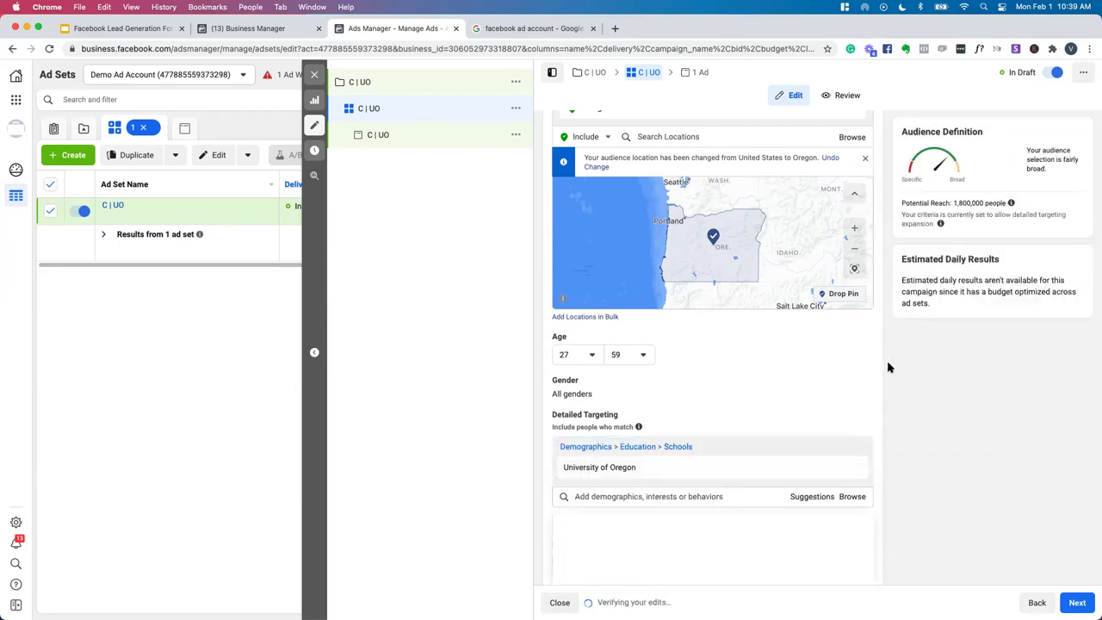
Step: Turn off detailed targeting expansion and check the audience's potential reach
click(559, 561)
scroll(593, 565, down, 1)
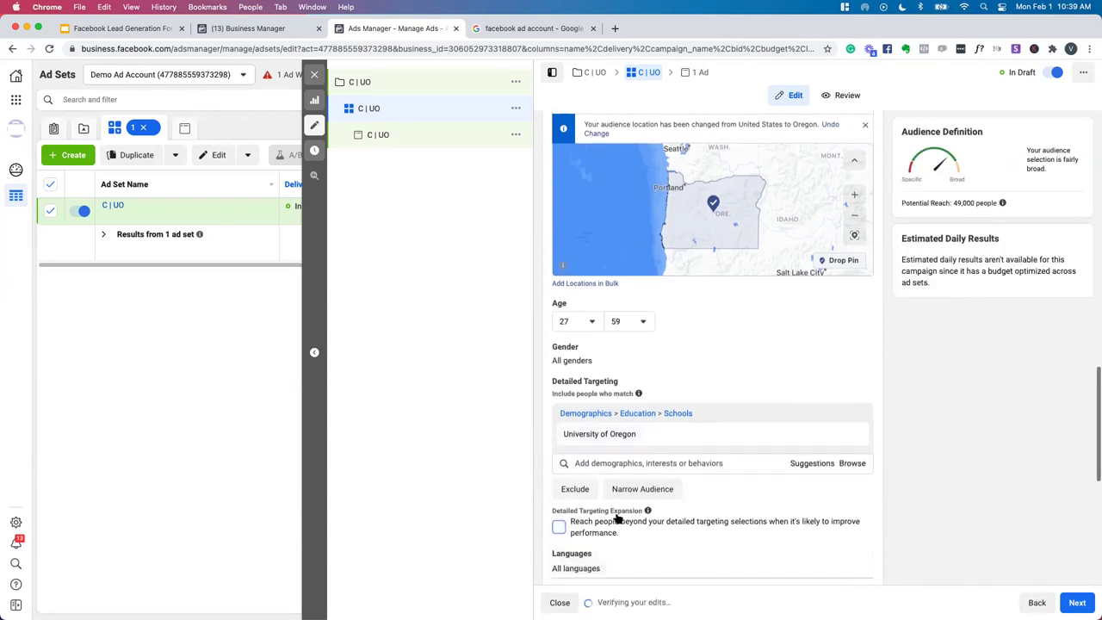
triple_click(968, 203)
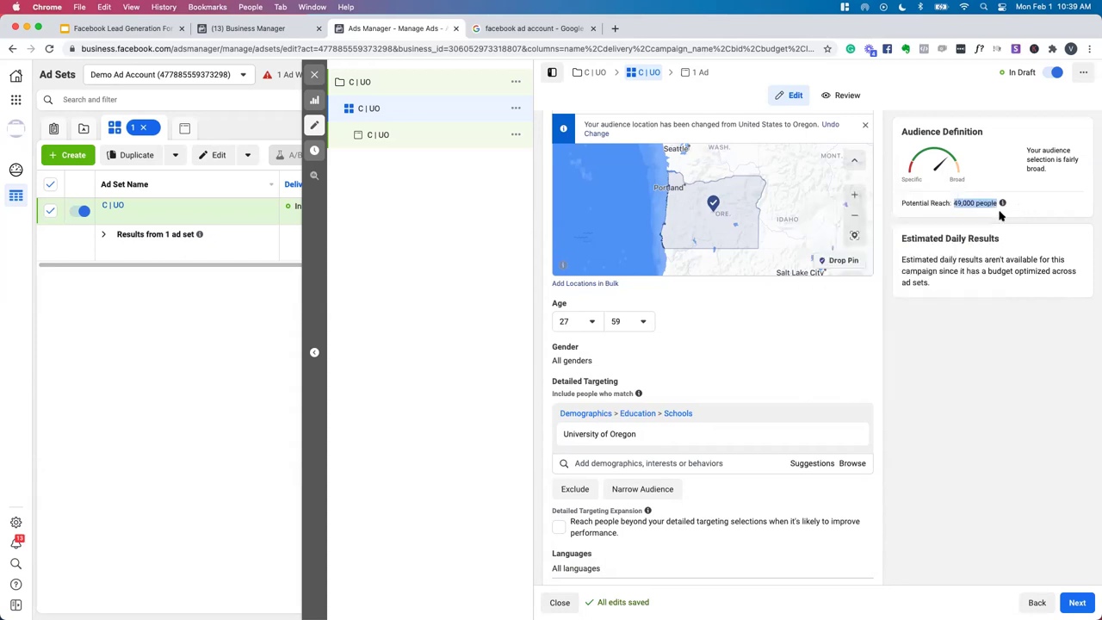
click(946, 365)
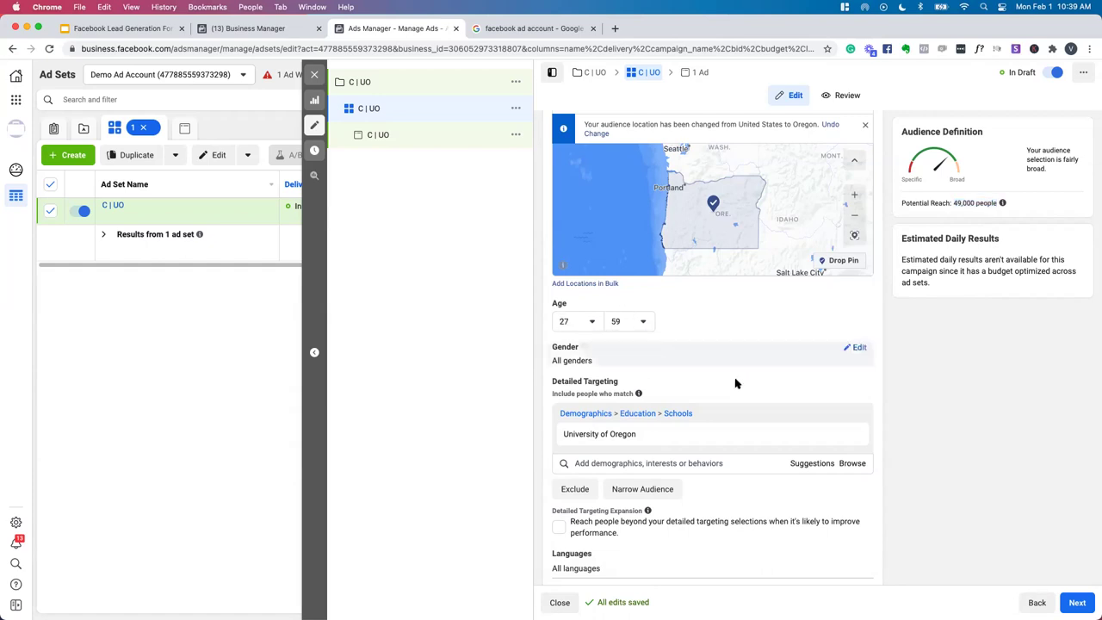
scroll(928, 437, down, 5)
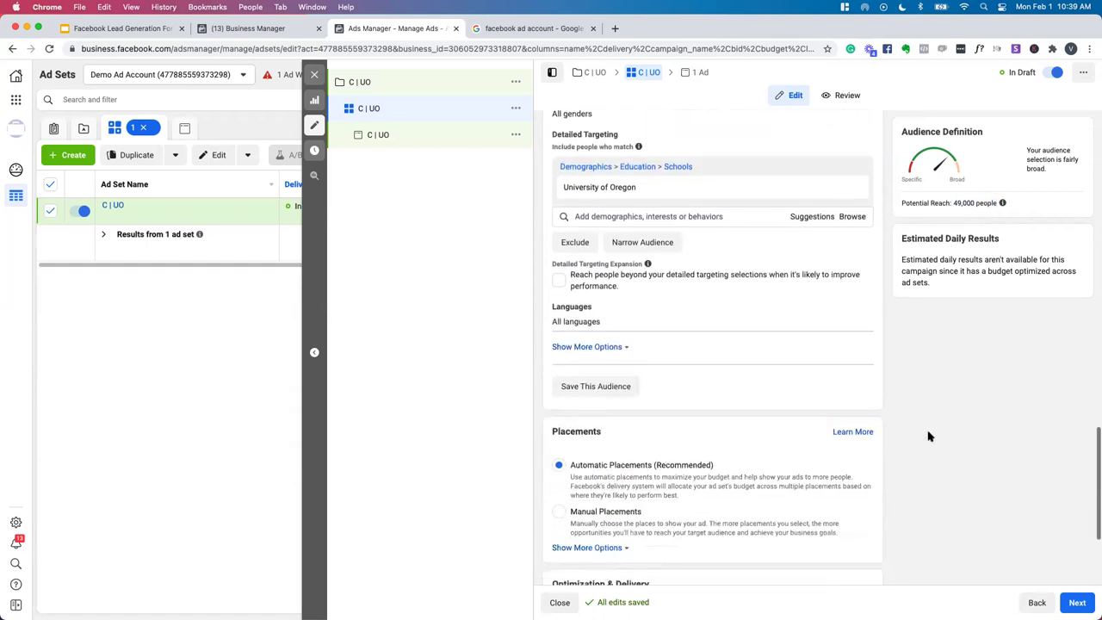
scroll(928, 436, up, 3)
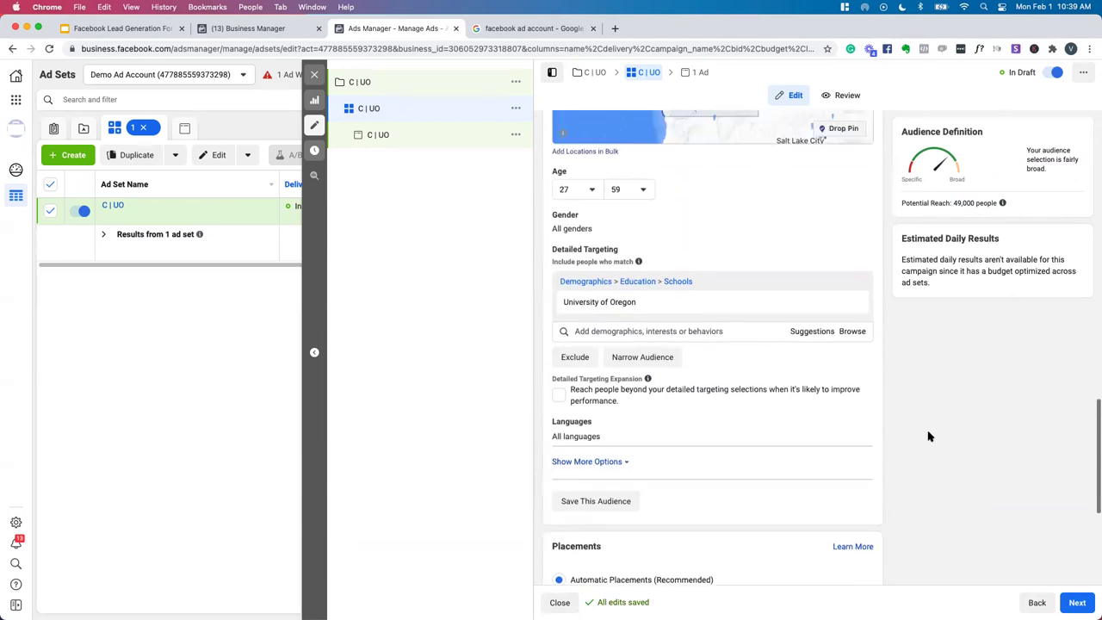
scroll(928, 437, up, 2)
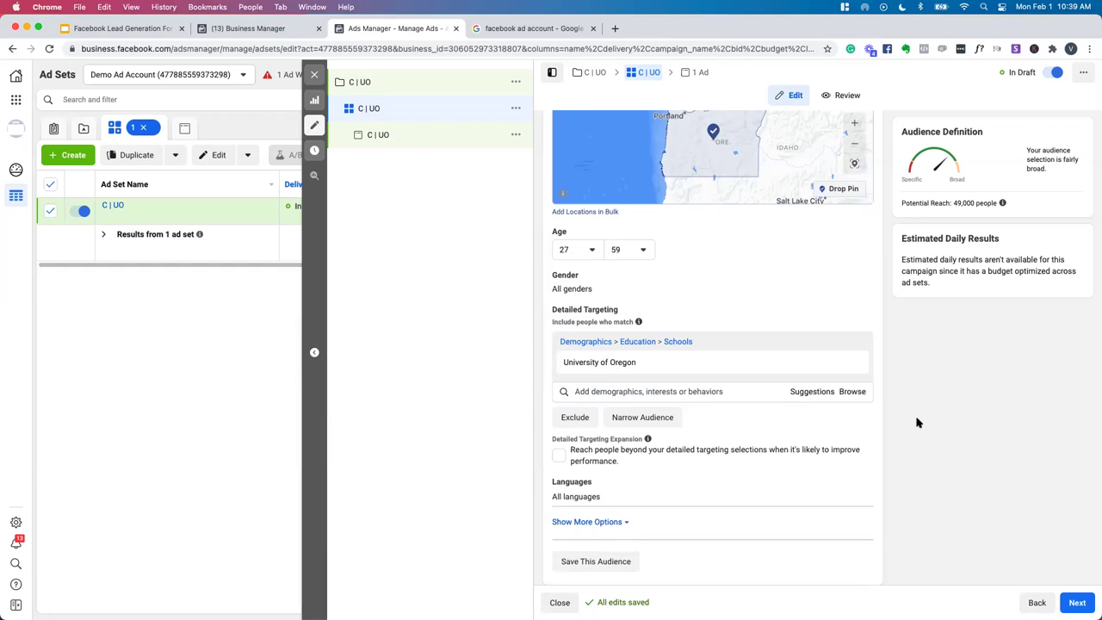
Step: Switch the ad set to manual placements and look through the available placements
scroll(917, 422, down, 5)
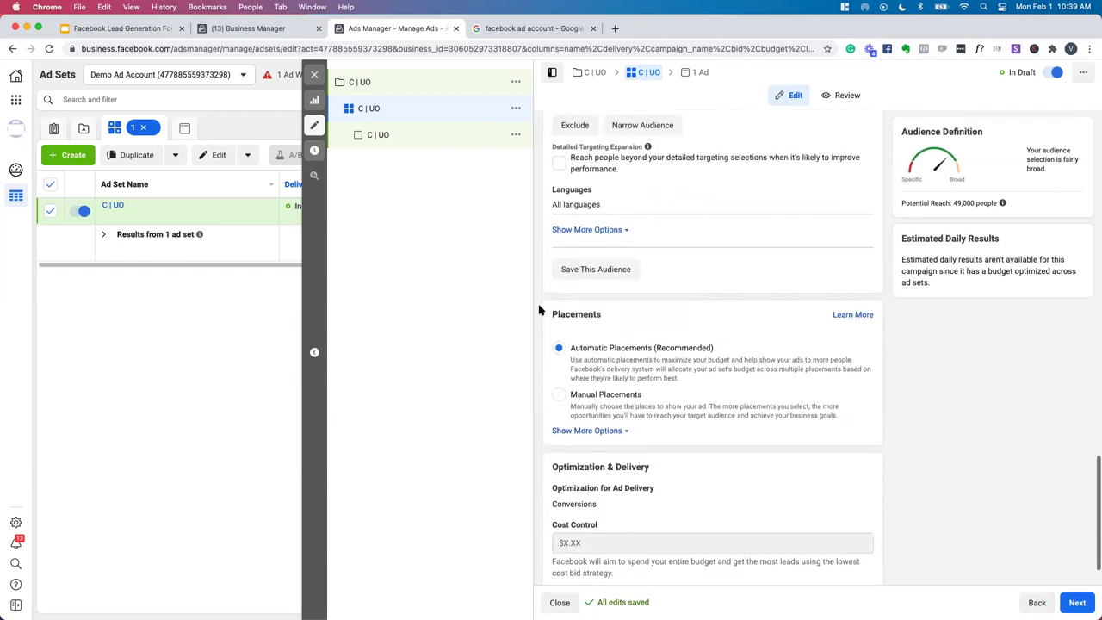
double_click(563, 312)
scroll(578, 319, down, 2)
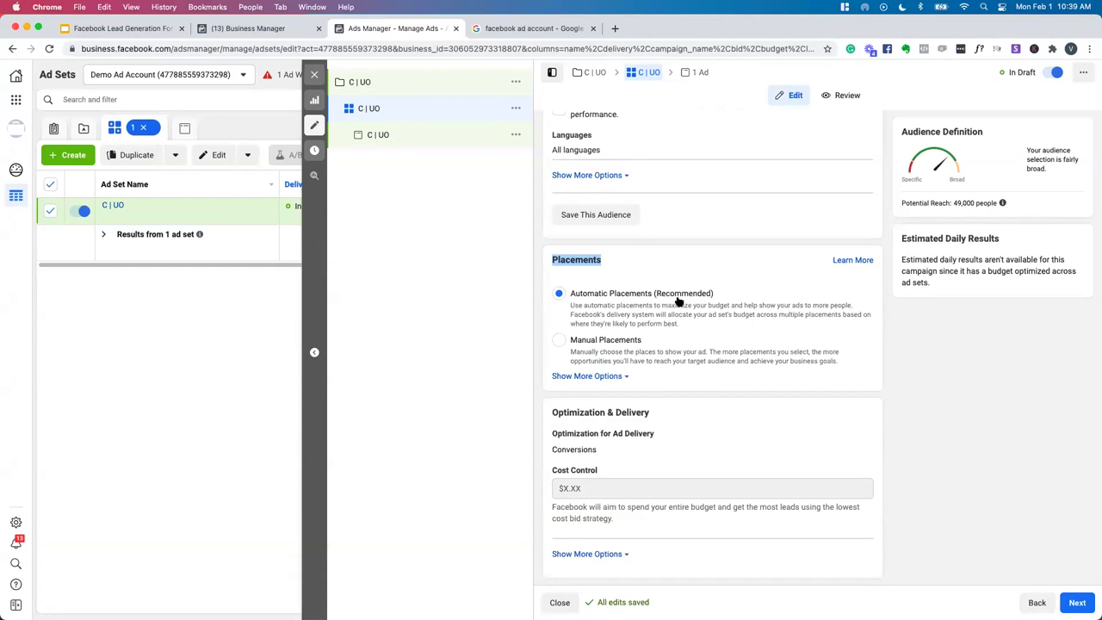
click(559, 340)
scroll(607, 413, down, 1)
scroll(607, 413, down, 4)
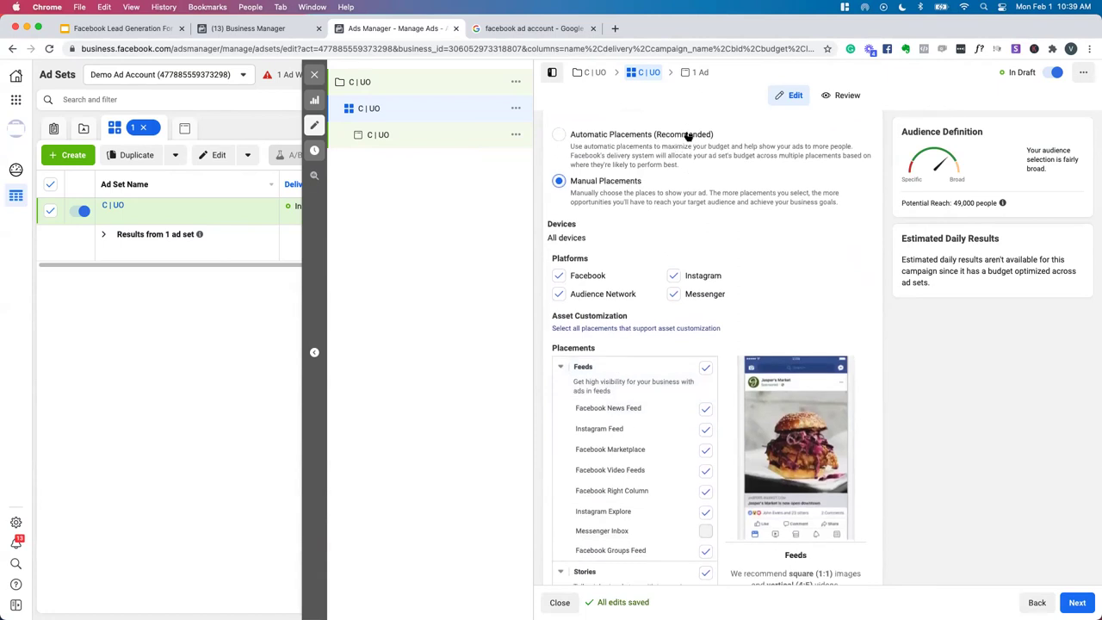
scroll(698, 379, down, 2)
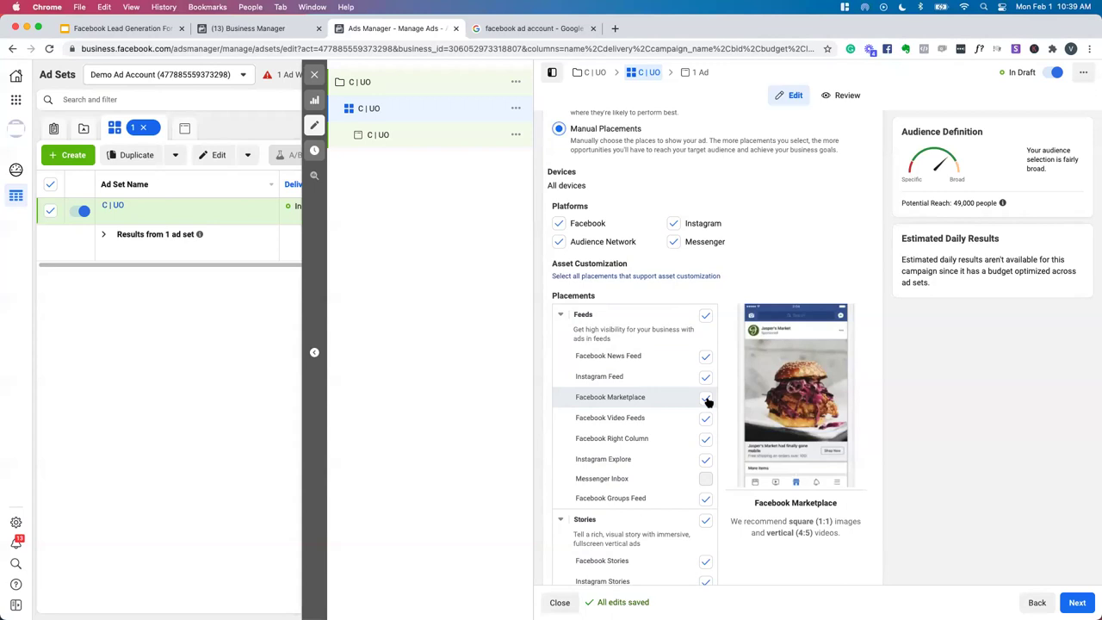
scroll(708, 402, down, 8)
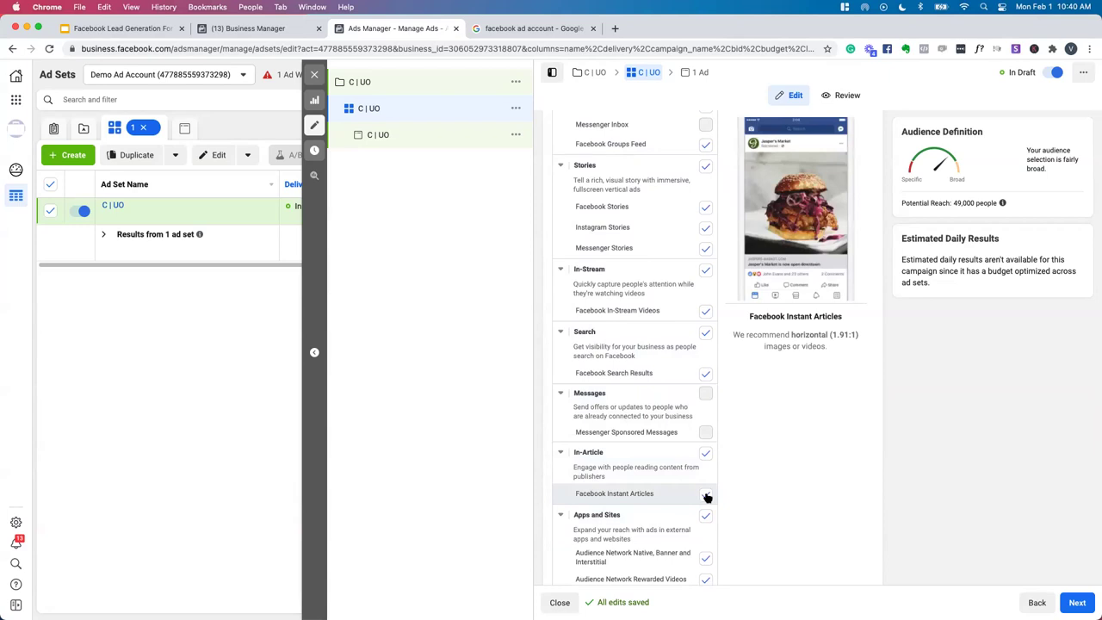
Step: Deselect the Facebook Instant Articles placement and the whole Apps and Sites, Search, In-Stream and Stories placement groups
click(706, 495)
click(706, 515)
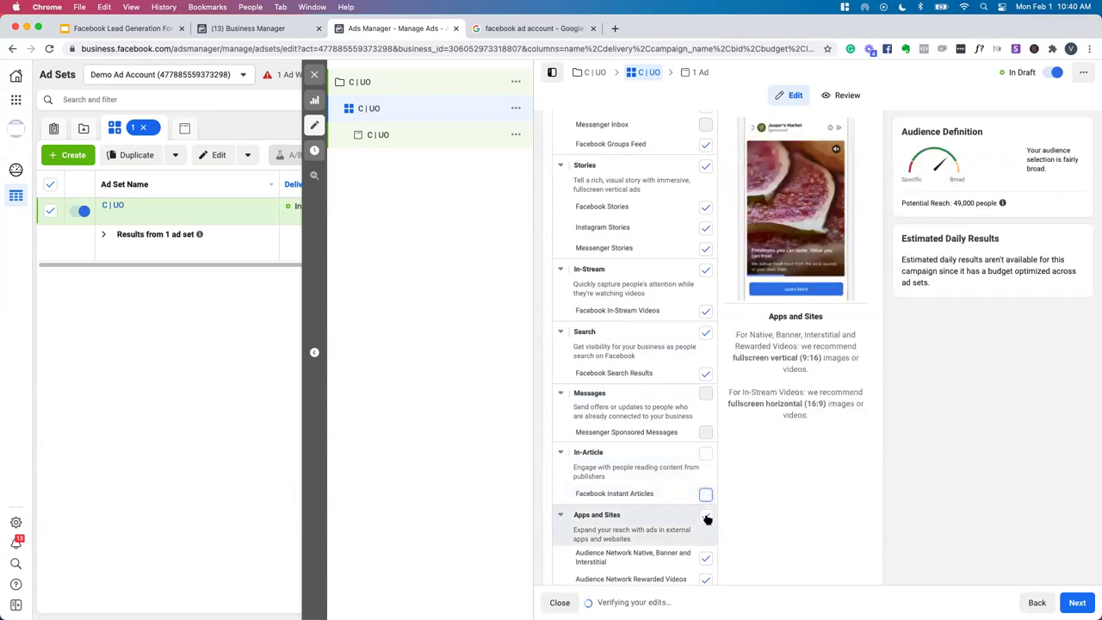
click(706, 335)
click(706, 270)
scroll(708, 281, up, 2)
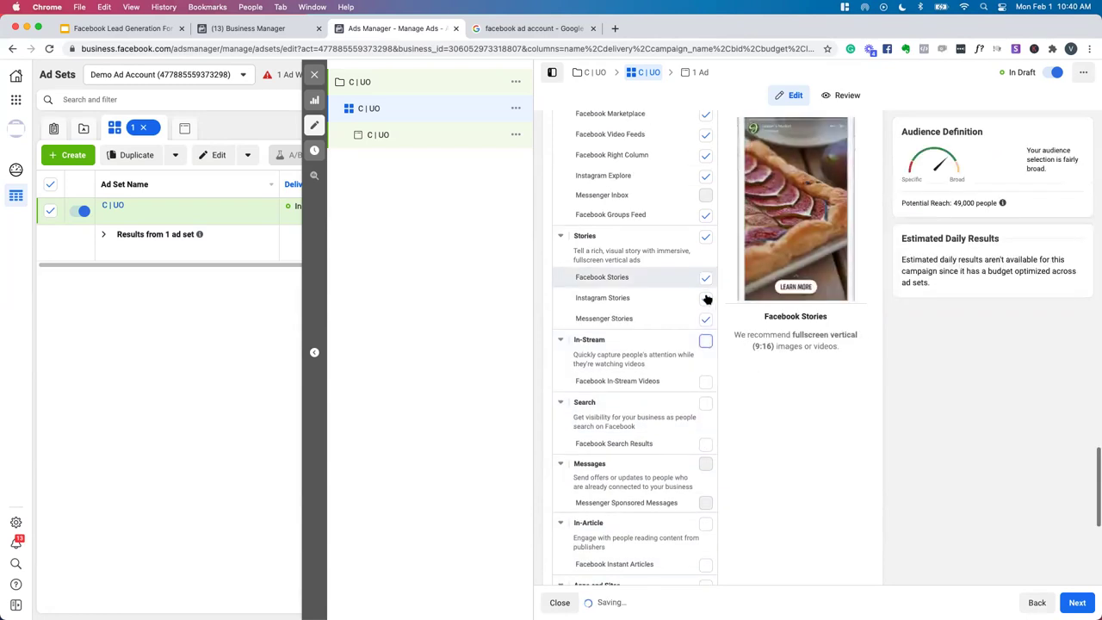
click(706, 237)
scroll(706, 258, up, 2)
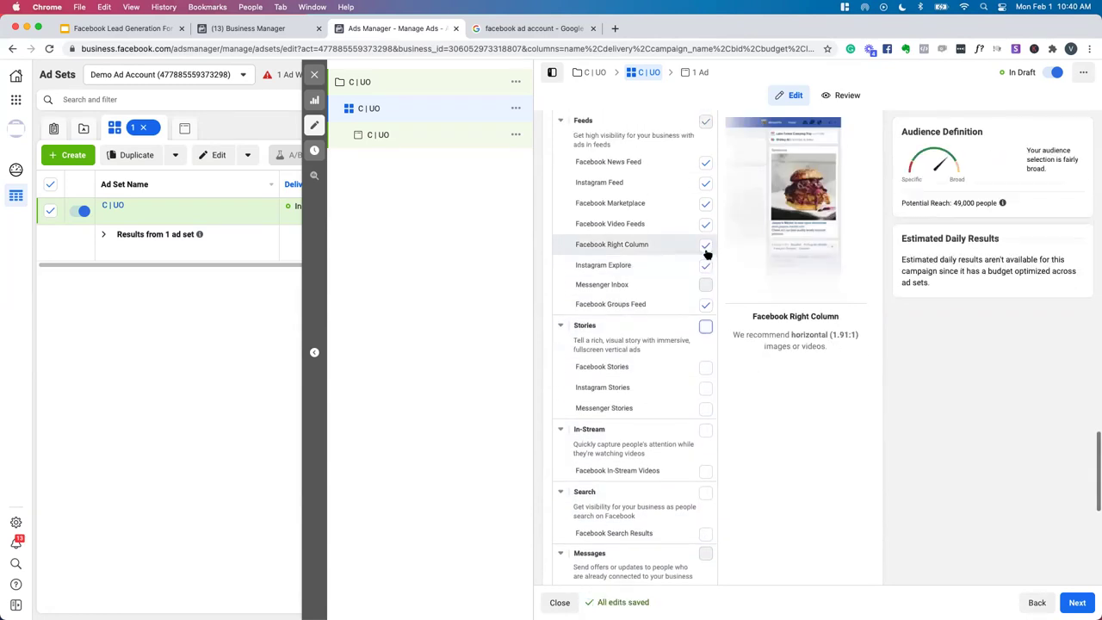
Step: Deselect Facebook Groups Feed, Instagram Explore, Facebook Right Column, Facebook Video Feeds and Facebook Marketplace, keeping only Facebook News Feed and Instagram Feed
click(706, 304)
click(706, 265)
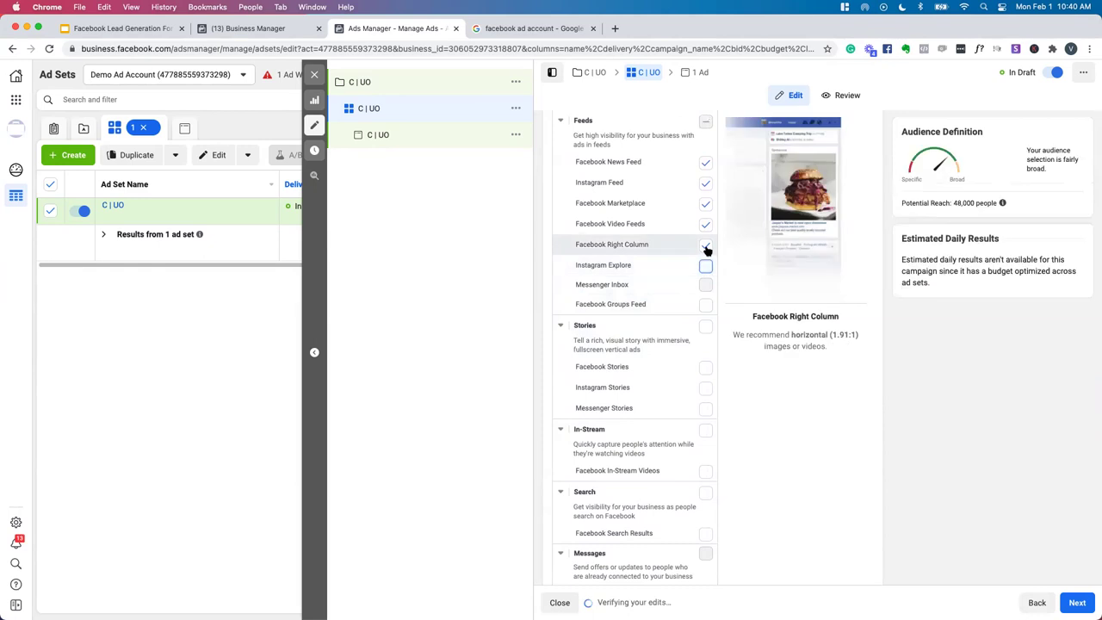
click(706, 245)
click(706, 224)
click(706, 204)
scroll(706, 213, up, 2)
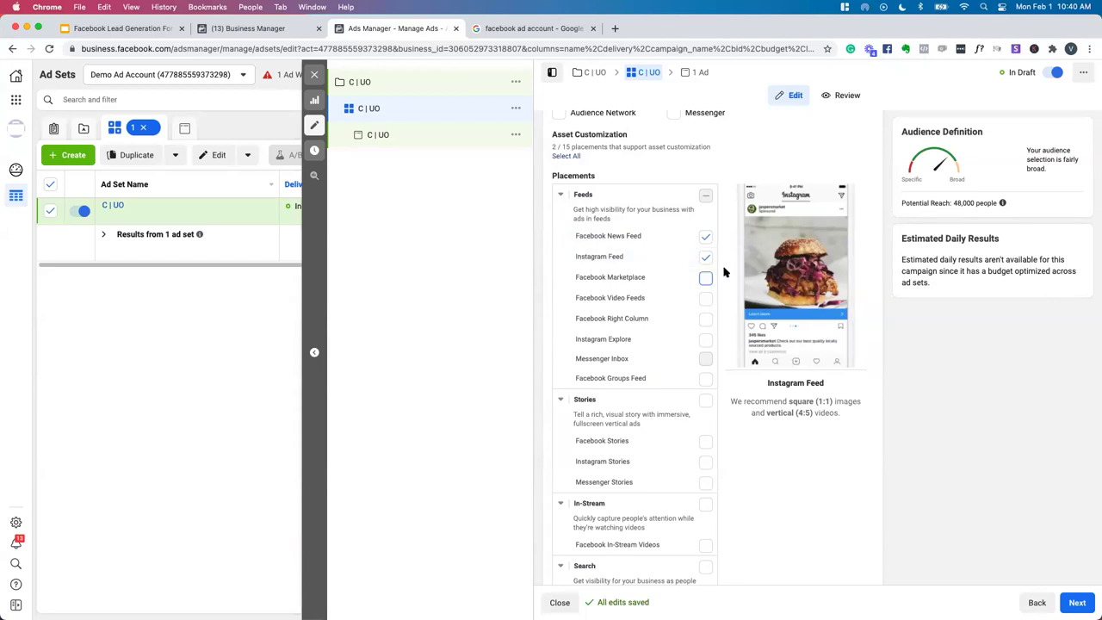
Step: Continue to the ad-level settings and choose "Use selected Page" as the Instagram account
scroll(723, 278, down, 10)
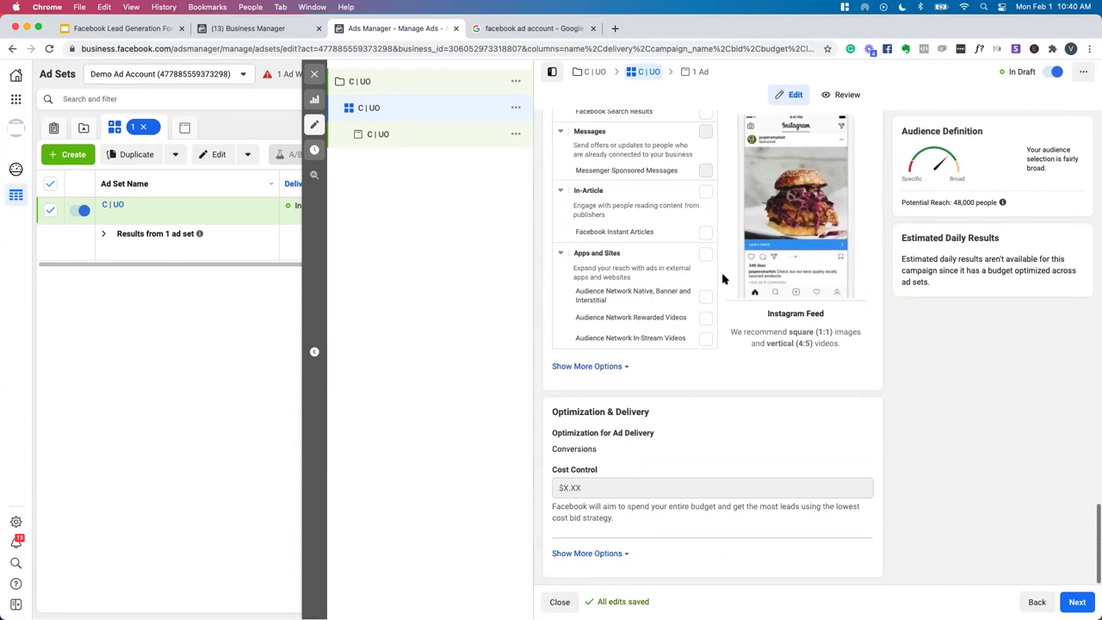
click(1077, 602)
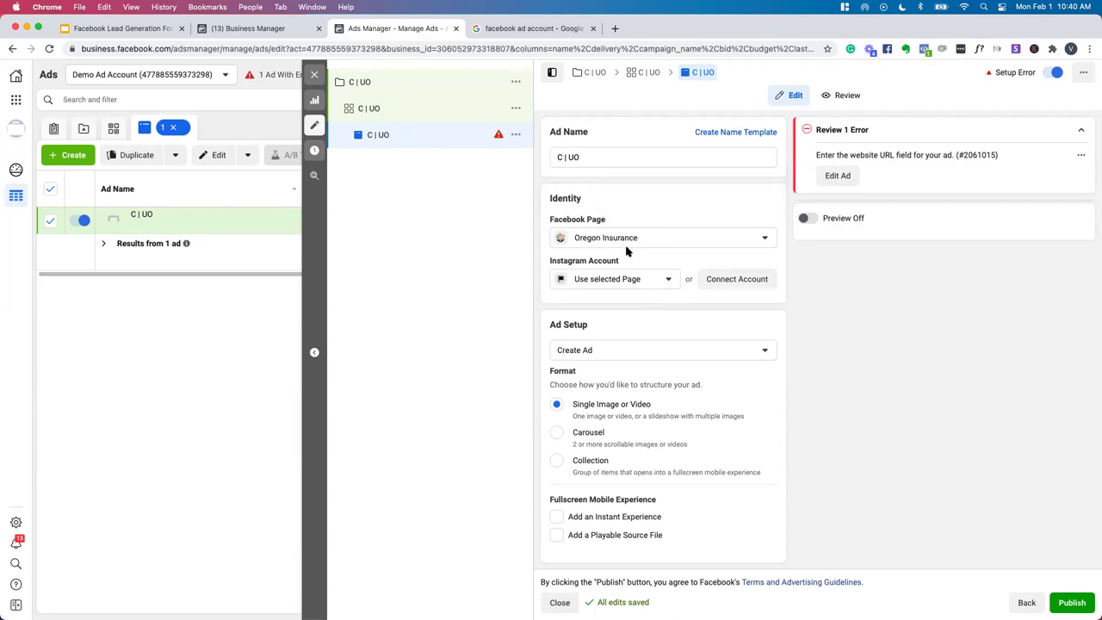
click(655, 282)
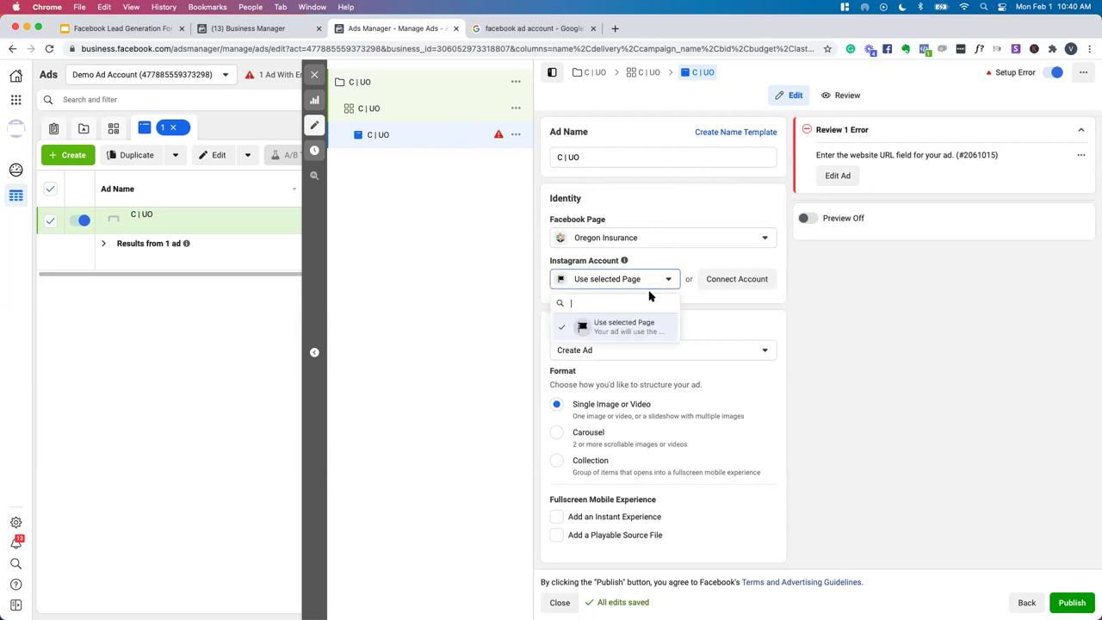
click(618, 333)
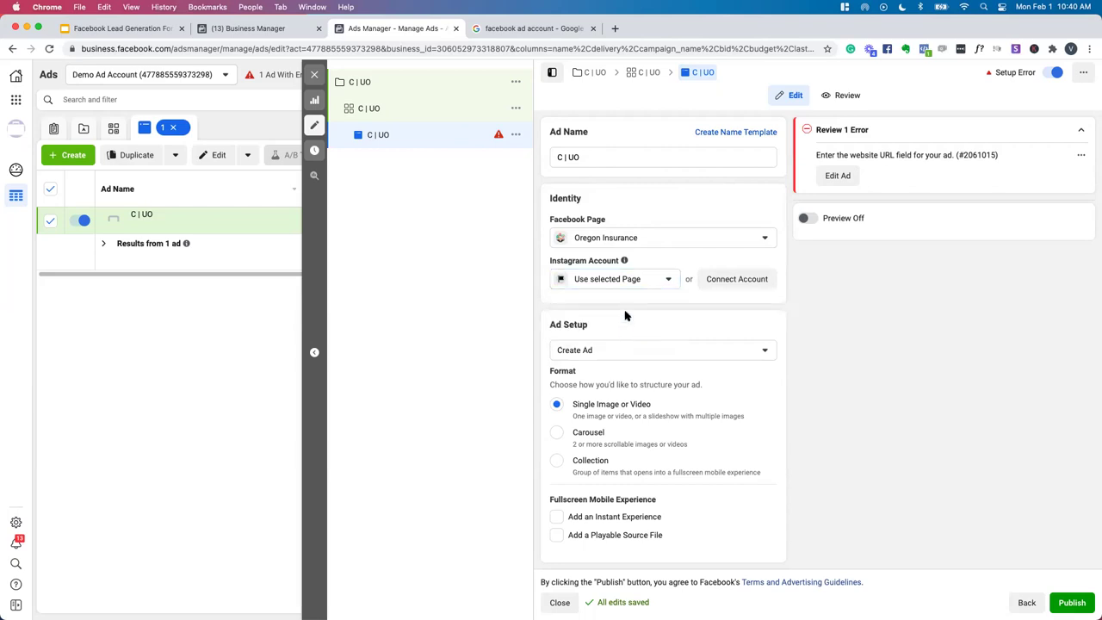
click(618, 282)
click(615, 327)
Step: Keep Create Ad as the ad setup option and review the format choices and the Ad Creative section
scroll(681, 384, down, 2)
triple_click(568, 270)
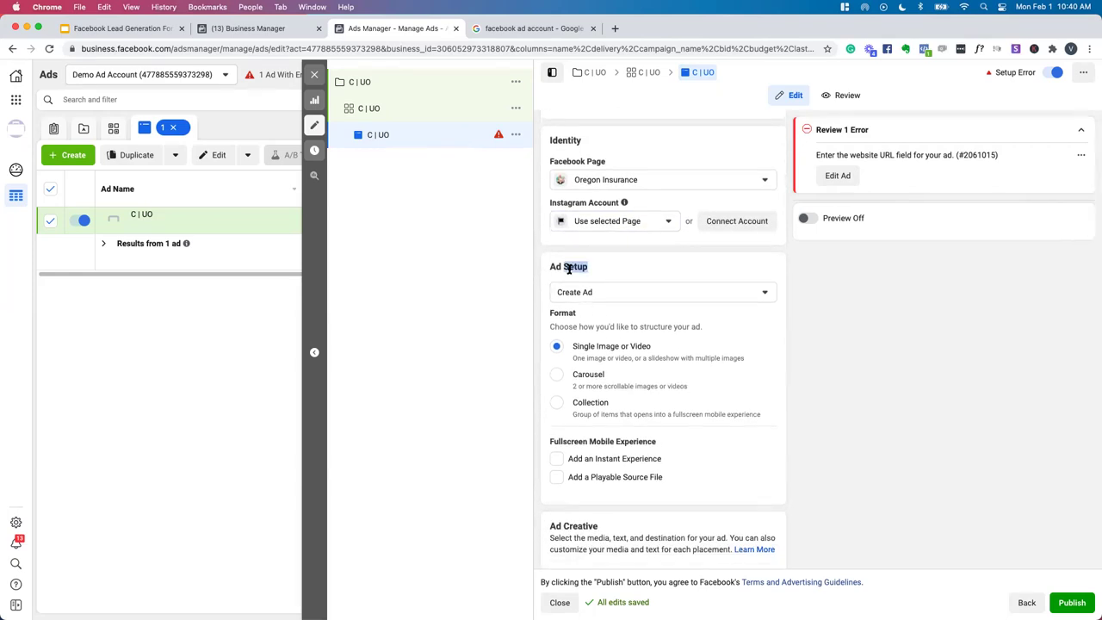
click(615, 295)
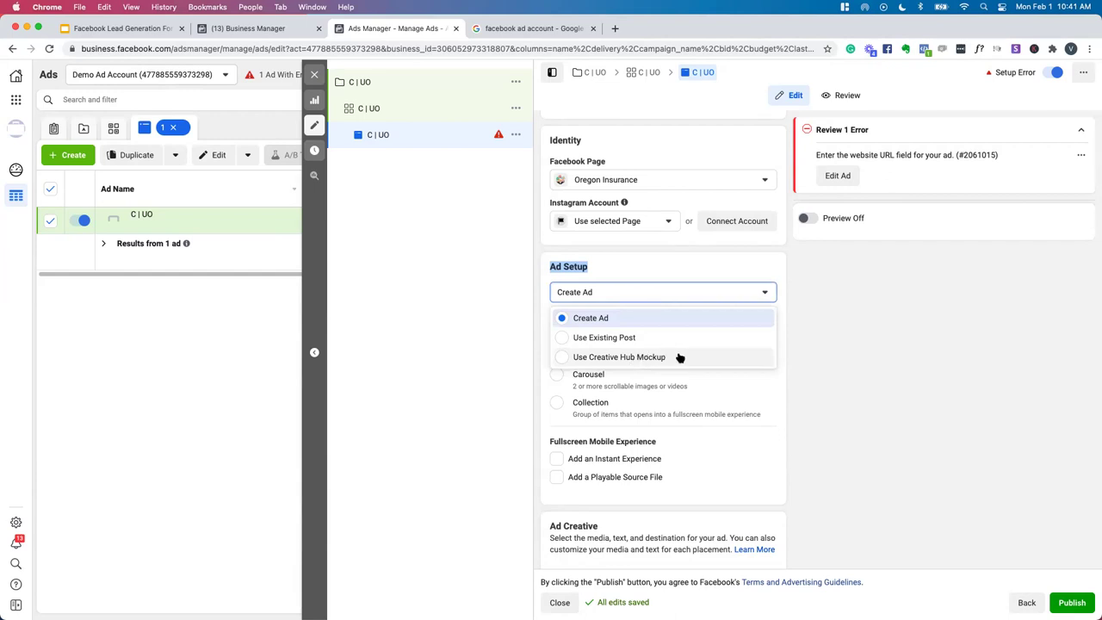
click(618, 319)
scroll(618, 322, down, 1)
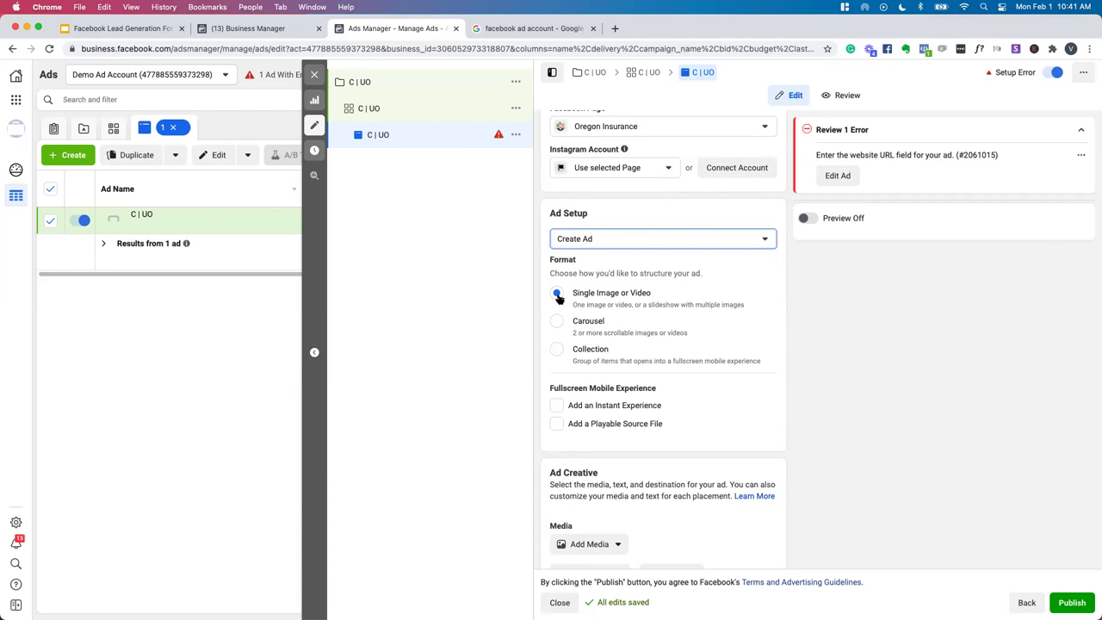
scroll(564, 379, down, 3)
scroll(565, 381, down, 4)
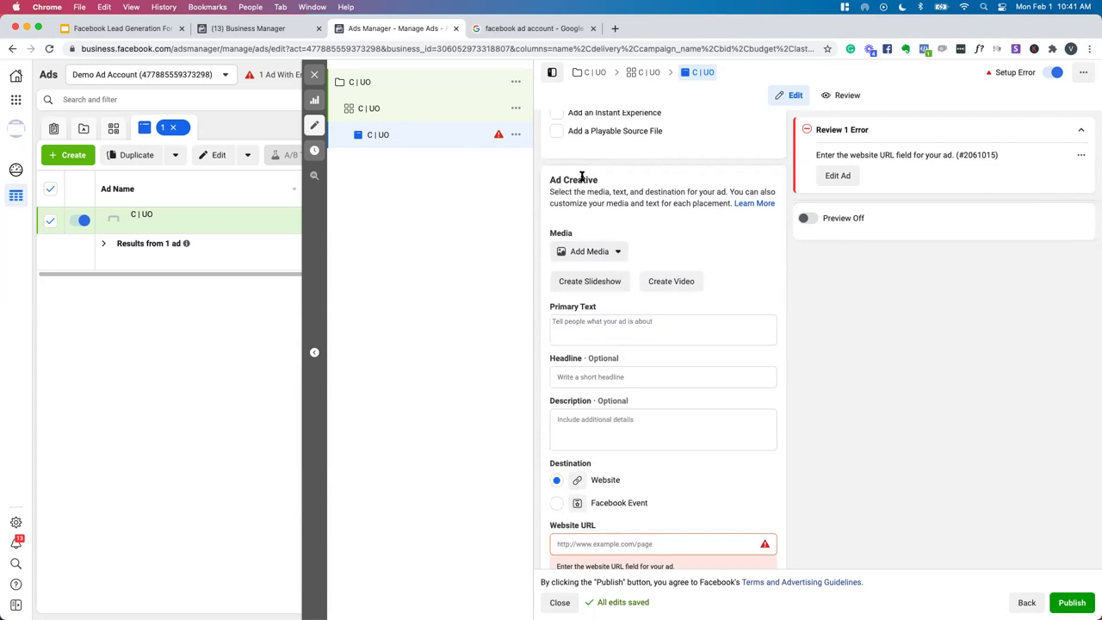
triple_click(582, 177)
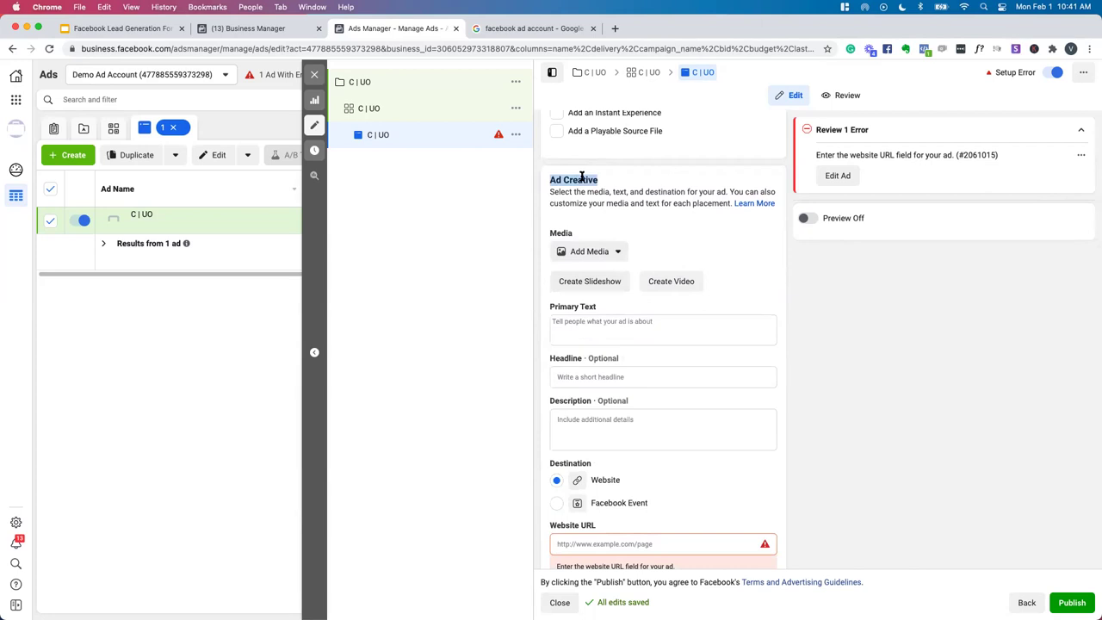
Step: Add the account image UO 2.jpg as the ad's media for the feed placements
click(614, 254)
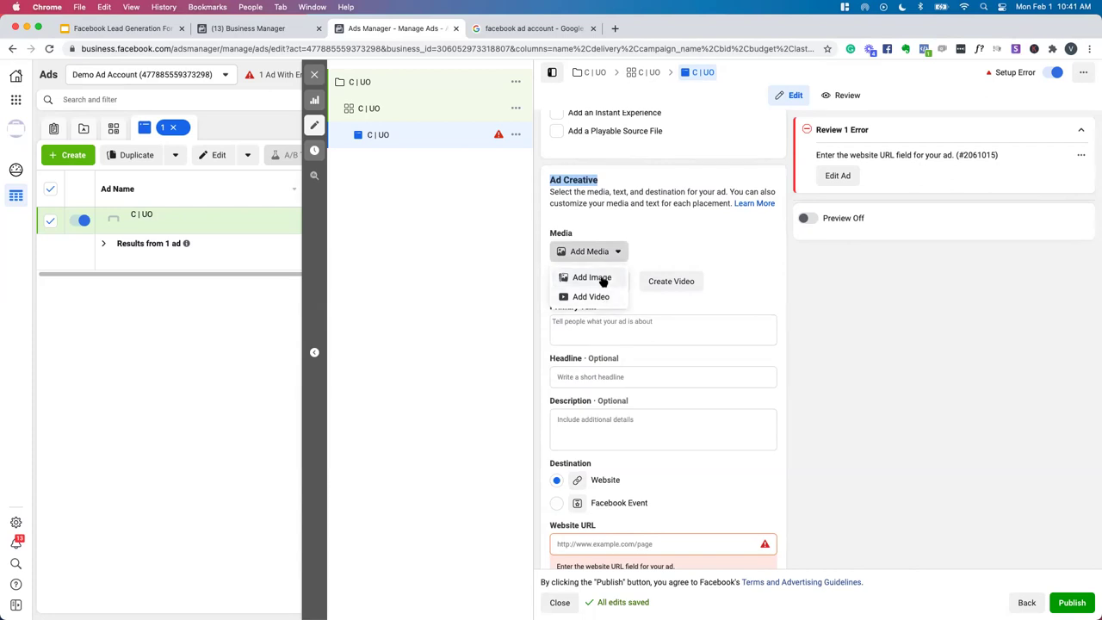
click(605, 281)
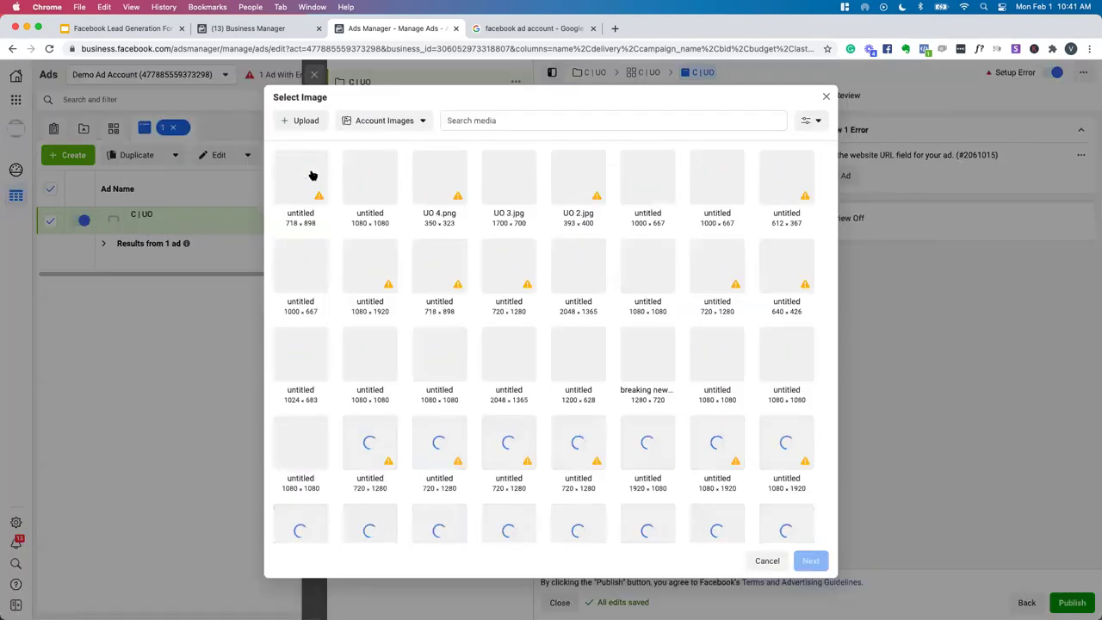
click(578, 177)
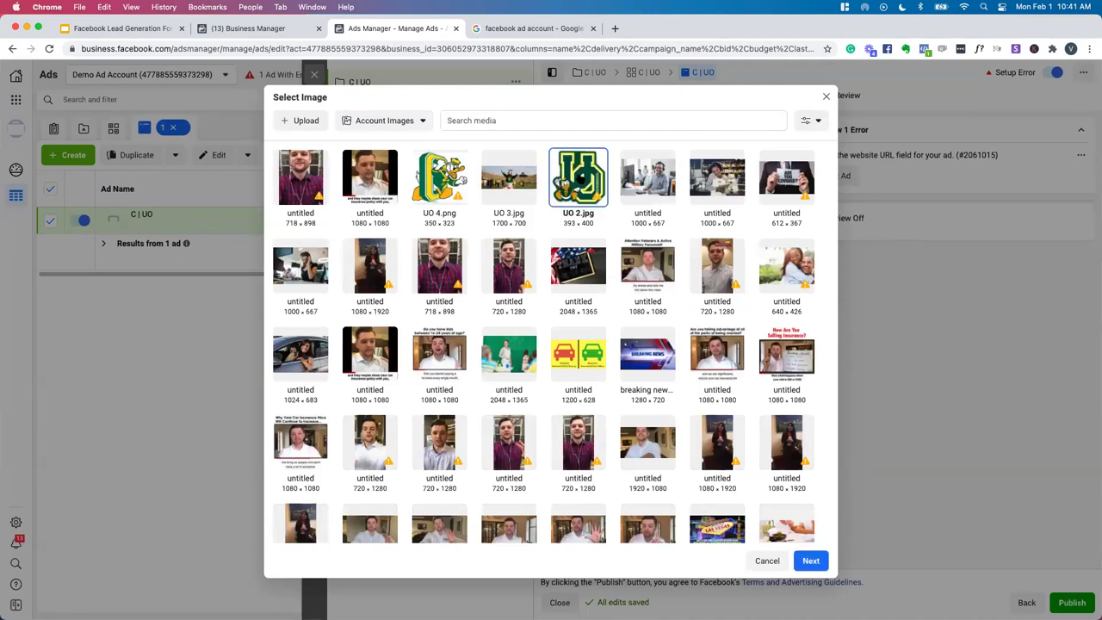
click(518, 181)
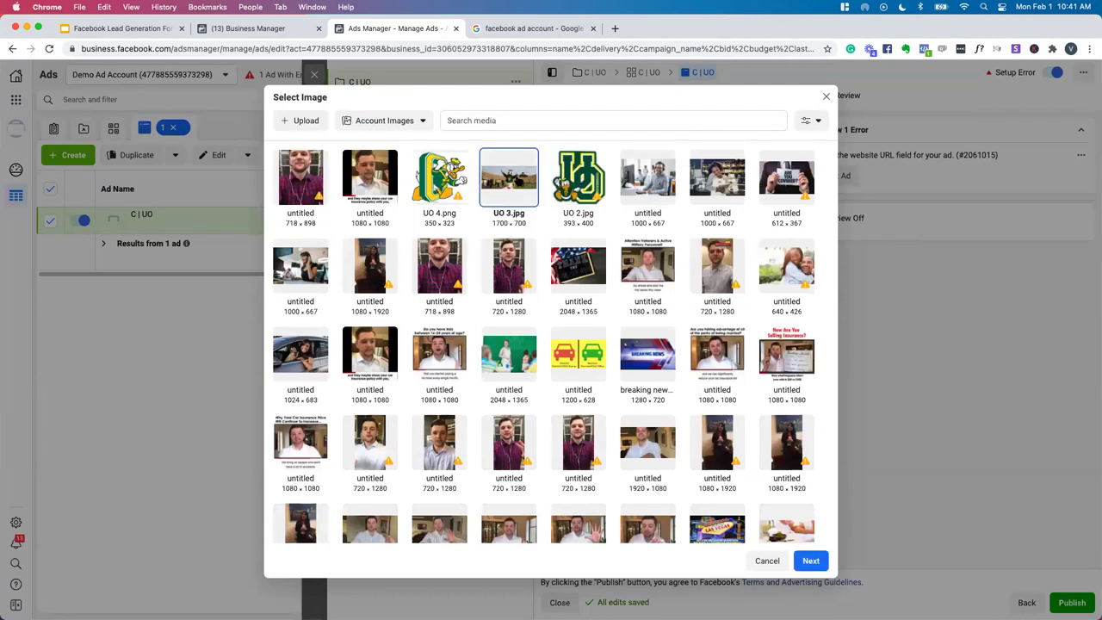
click(570, 188)
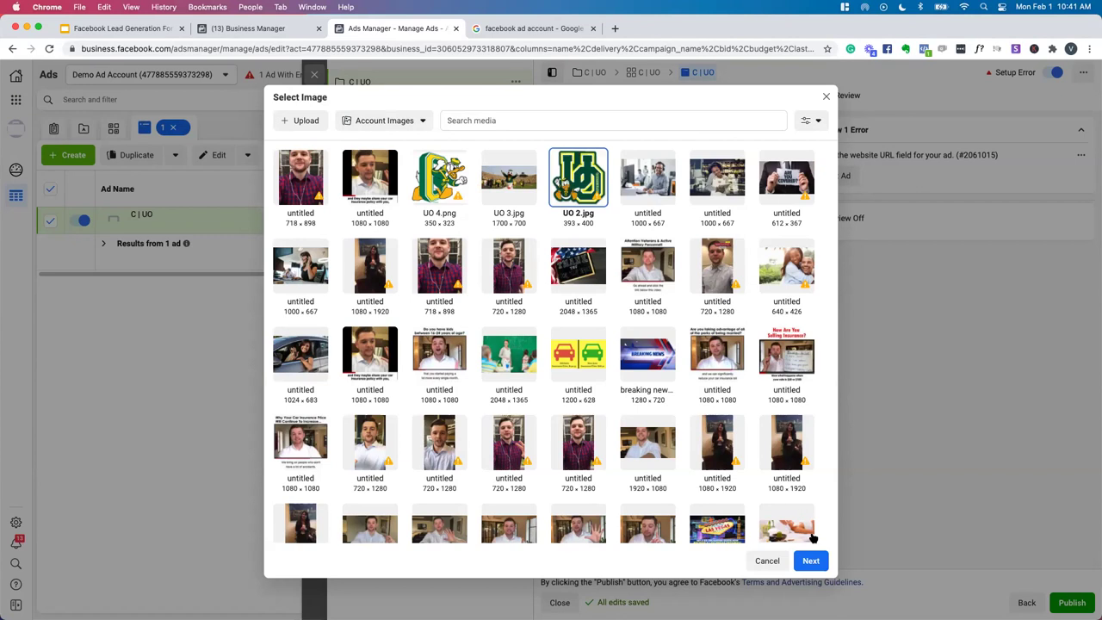
click(812, 561)
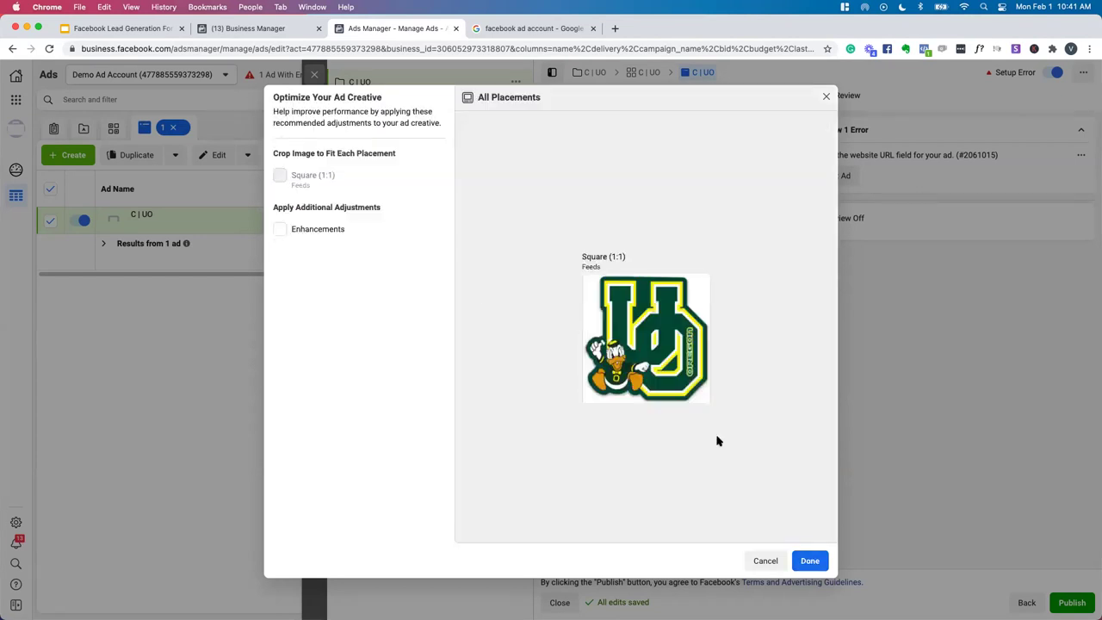
click(807, 561)
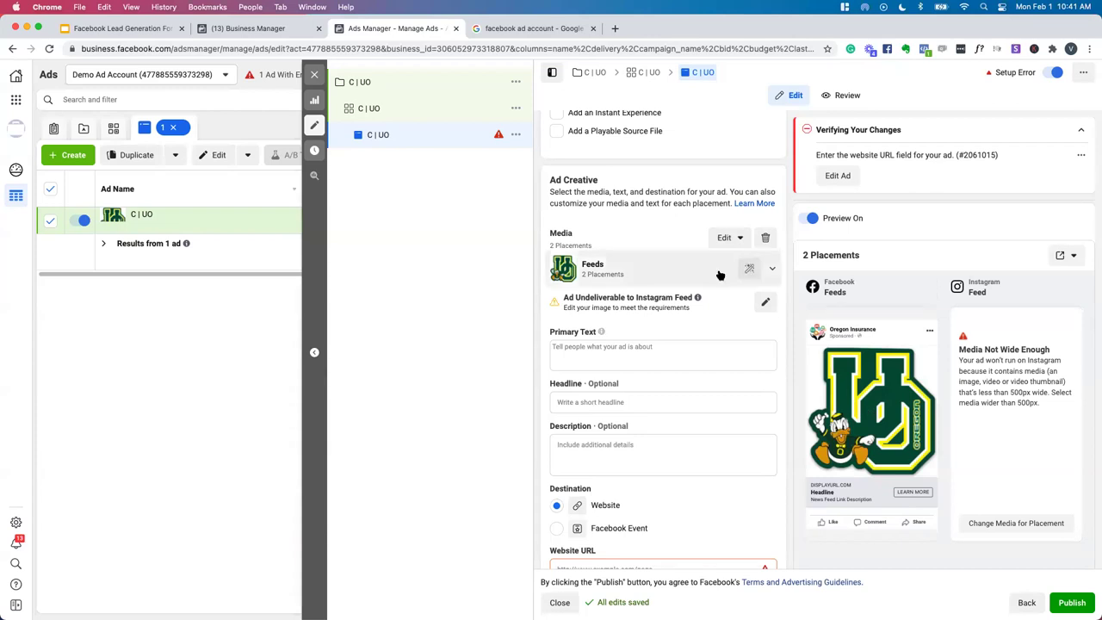
Step: Change the ad's media to the account image UO 3.jpg, cropped to Square (1:1) for Feeds
click(726, 240)
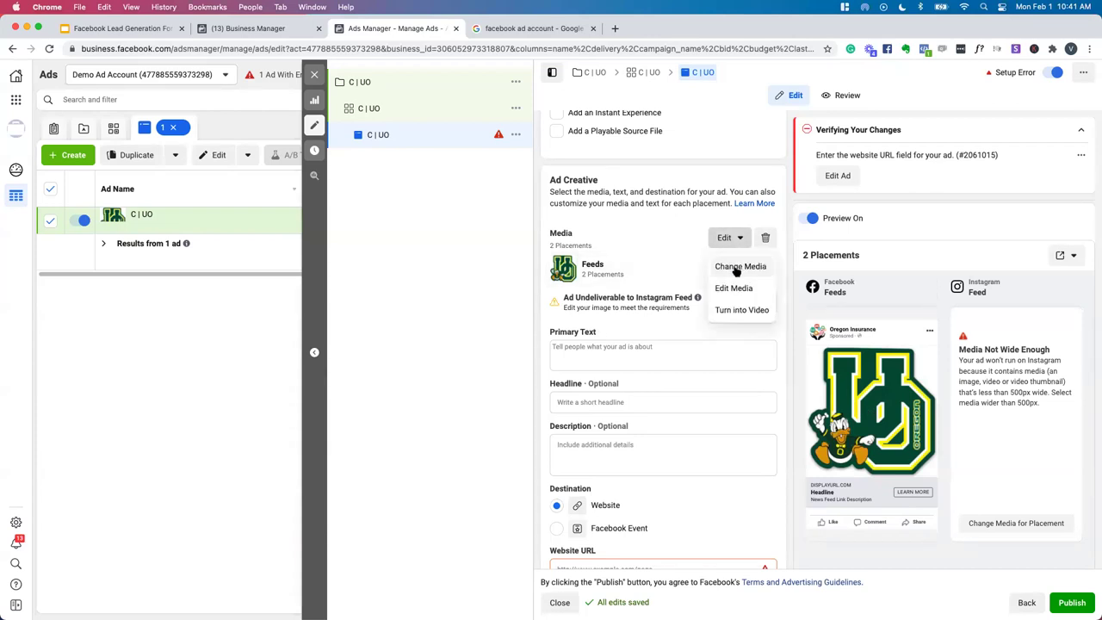
click(737, 267)
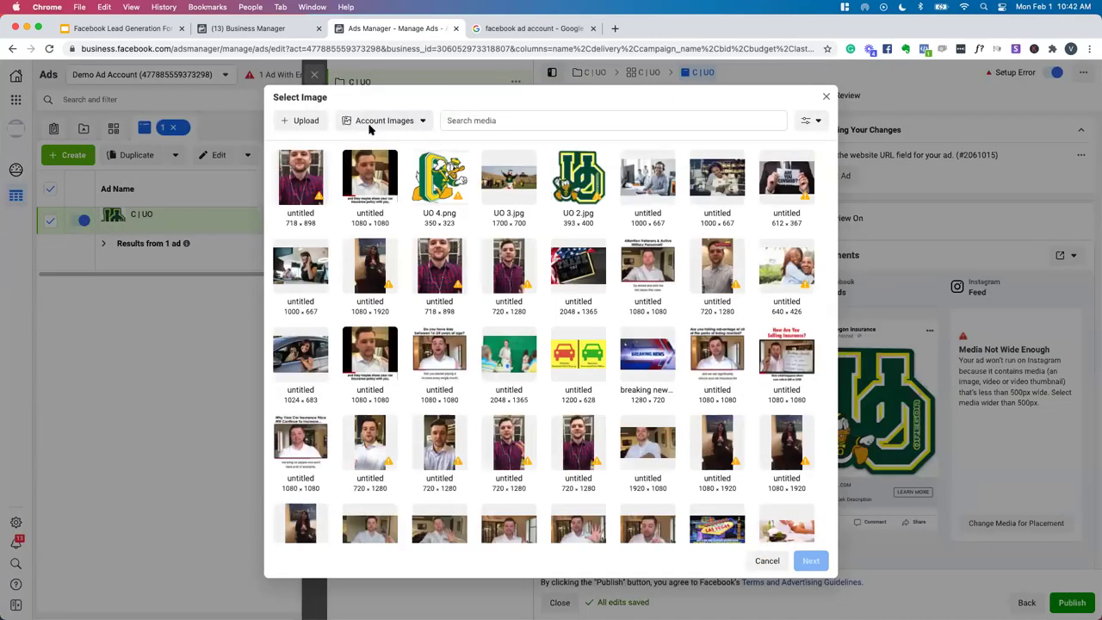
click(515, 179)
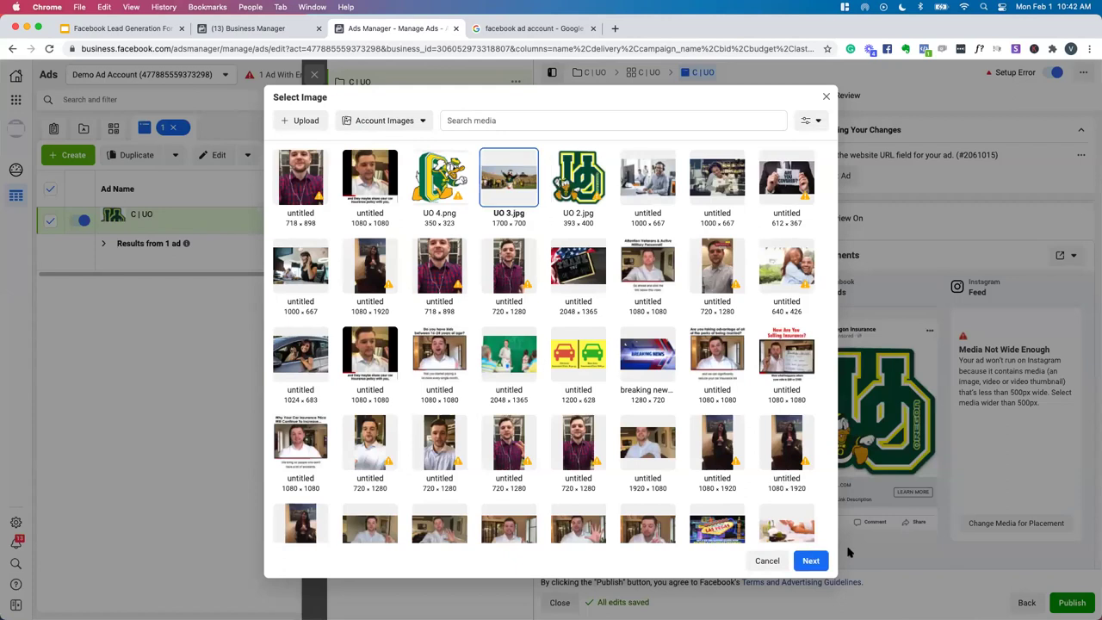
click(814, 563)
mouse_move(631, 332)
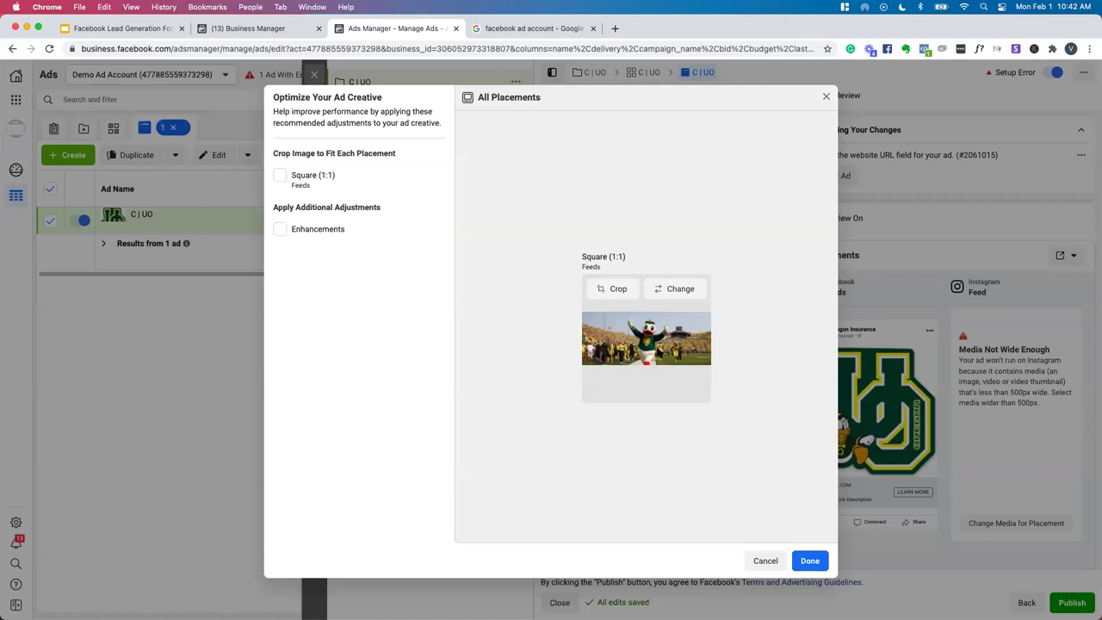
click(281, 178)
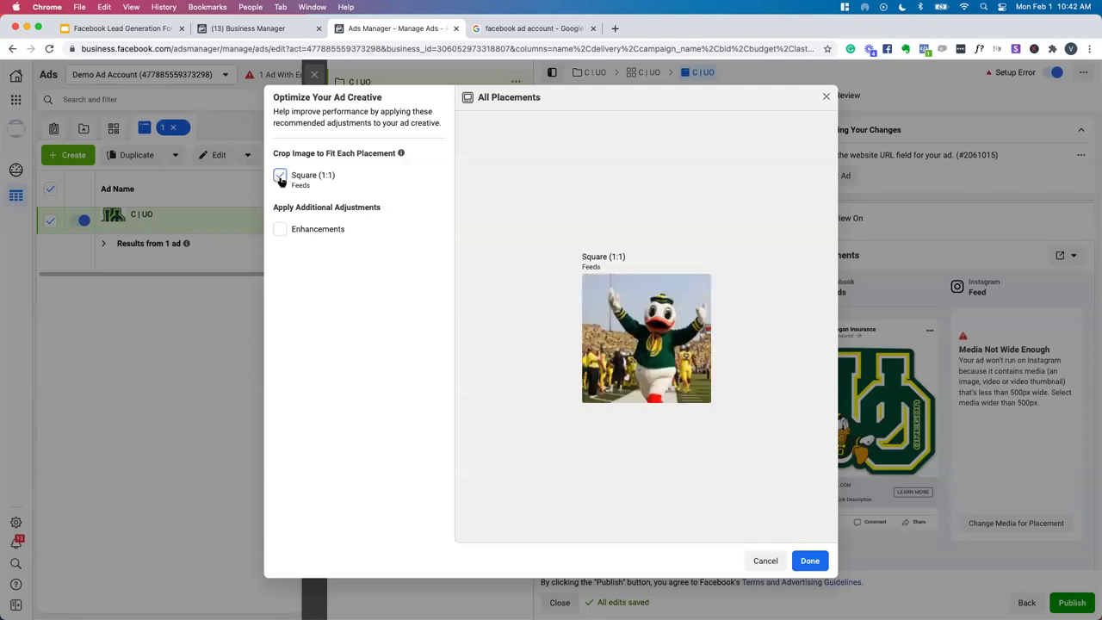
click(281, 178)
click(280, 178)
click(811, 561)
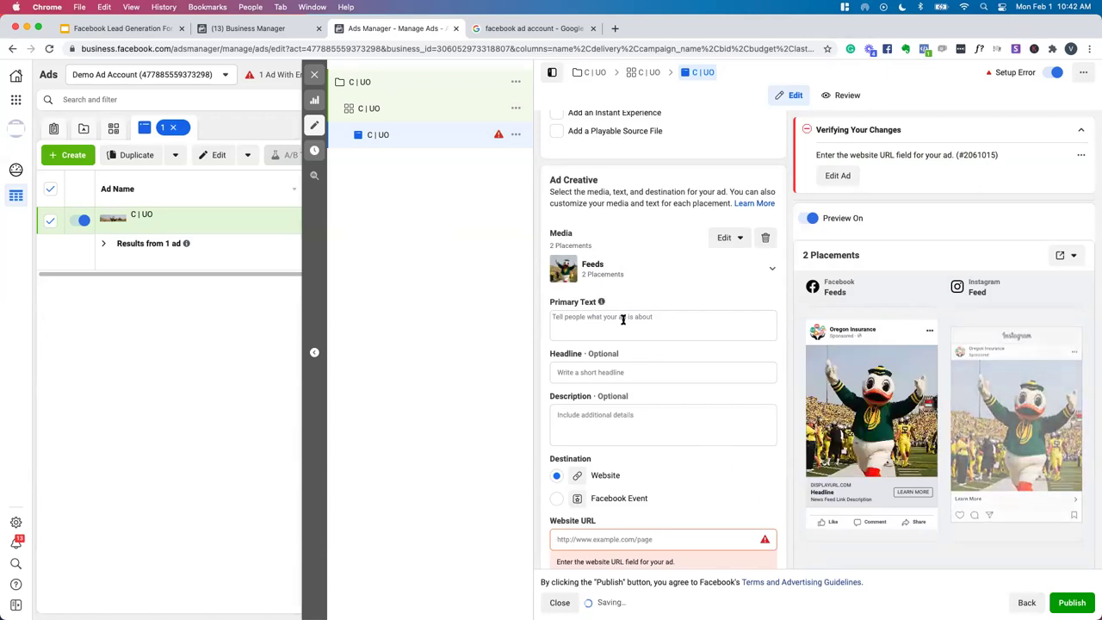
Step: Enter "Are you a UO (University Of Oregon) Alumnus?" as the ad's primary text
scroll(623, 317, down, 1)
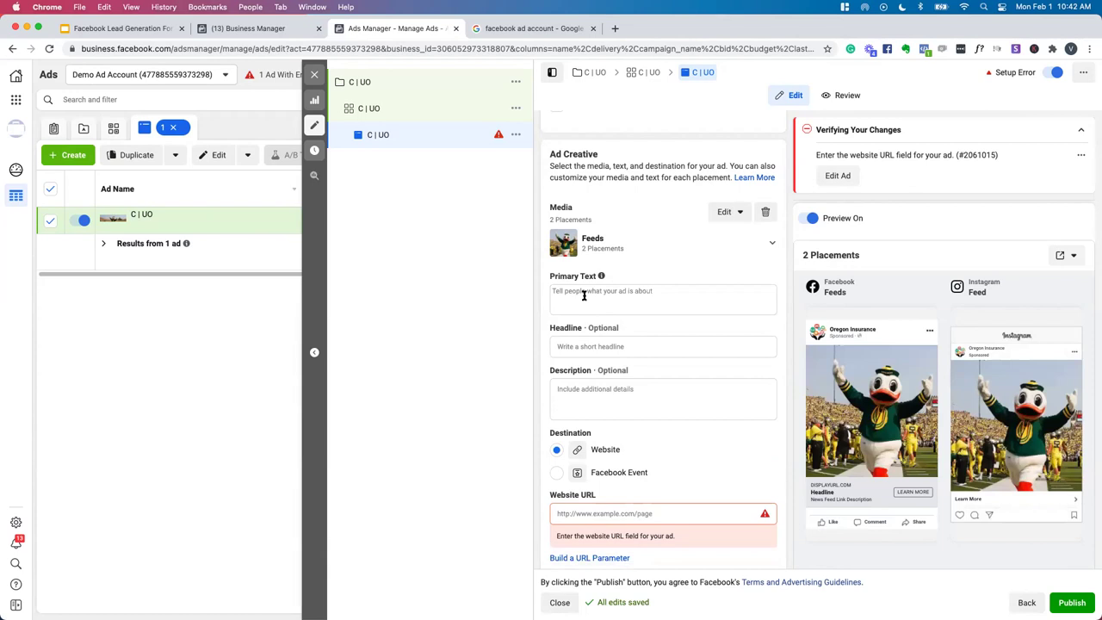
scroll(584, 296, down, 2)
click(589, 255)
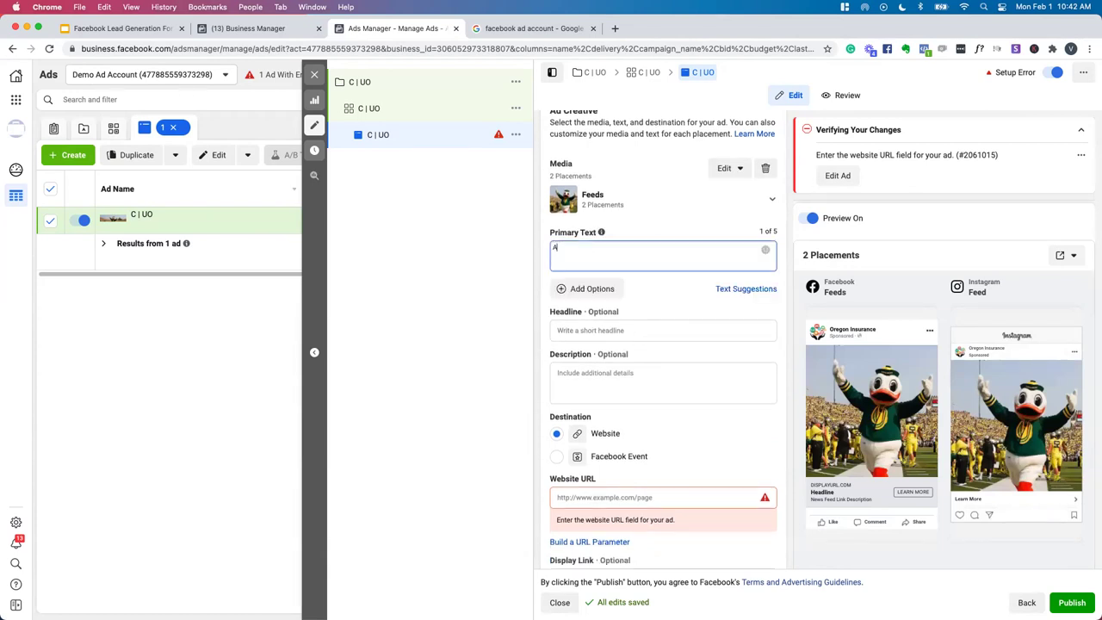
text(Are you )
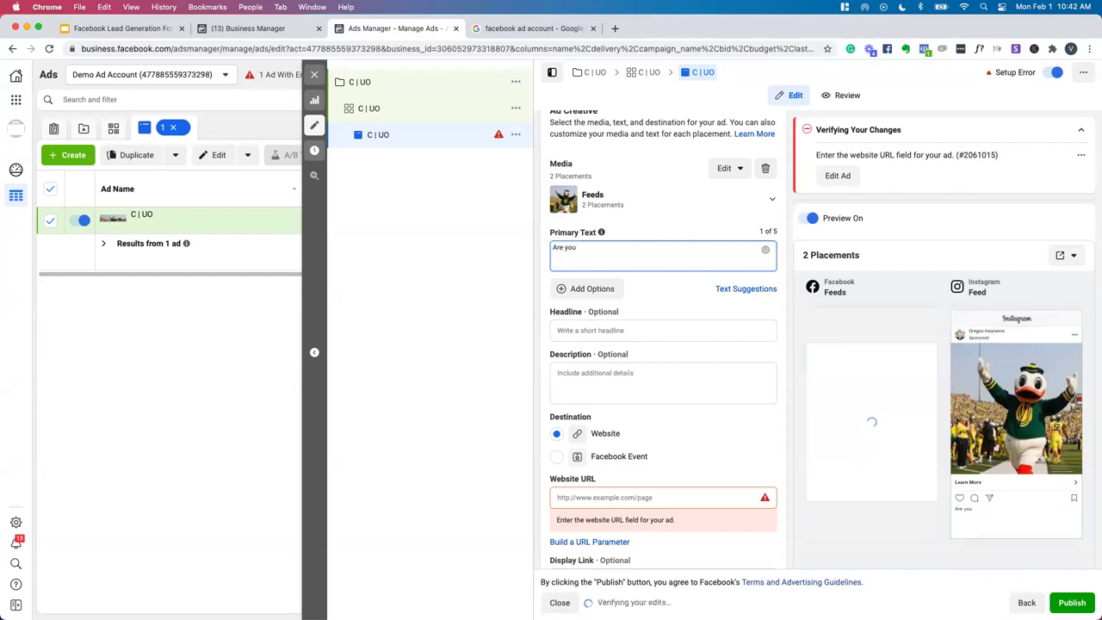
text(a)
text( Oregon)
key(BackSpace)
key(BackSpace)
key(BackSpace)
key(BackSpace)
key(BackSpace)
key(BackSpace)
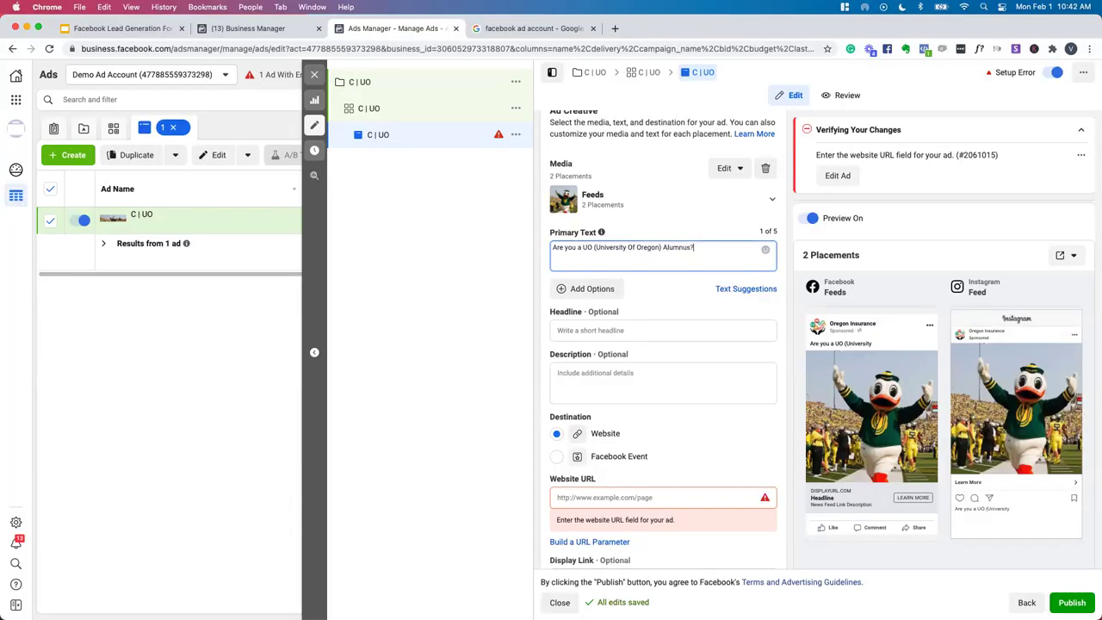
Step: Copy the primary text into the ad's headline and description, checking the example ad on the presentation slide for reference
key(super+a)
key(ctrl+c)
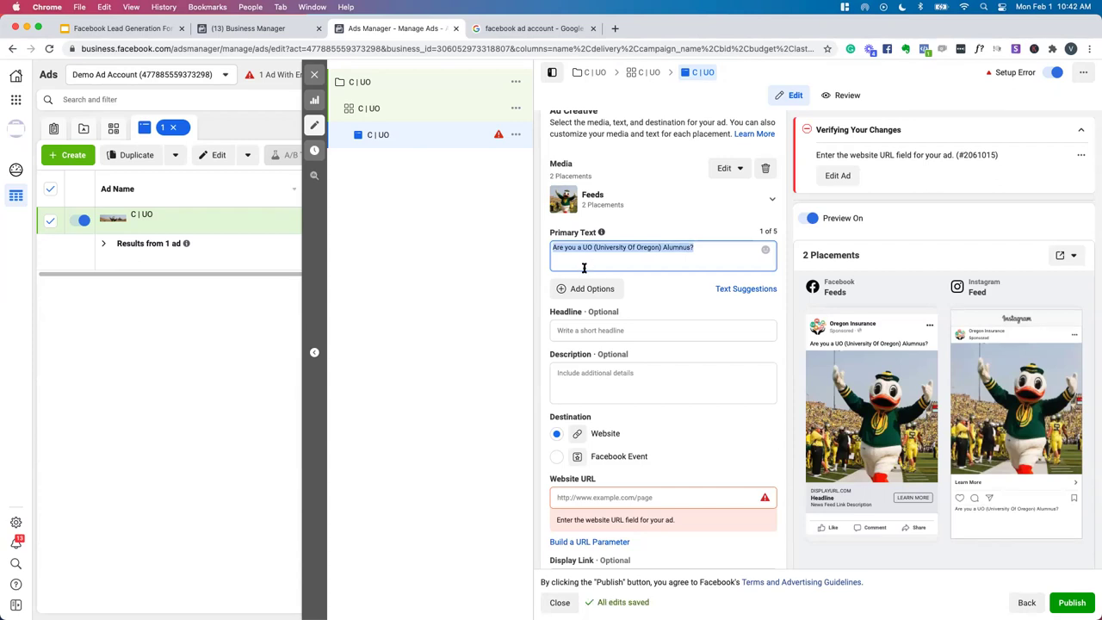
click(119, 28)
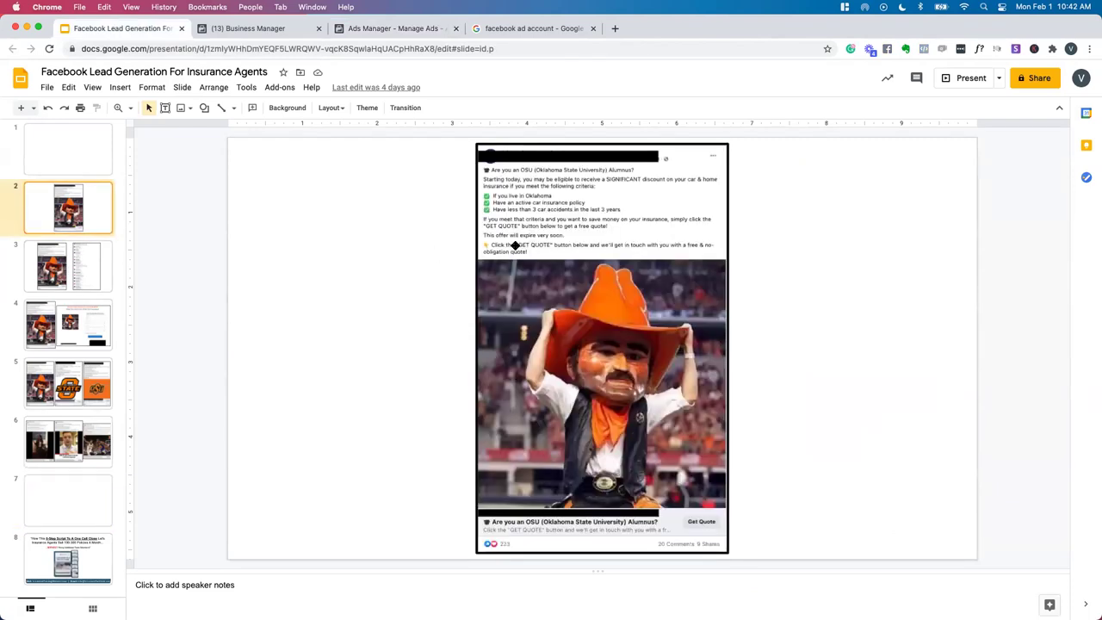
click(423, 29)
click(595, 329)
key(ctrl+v)
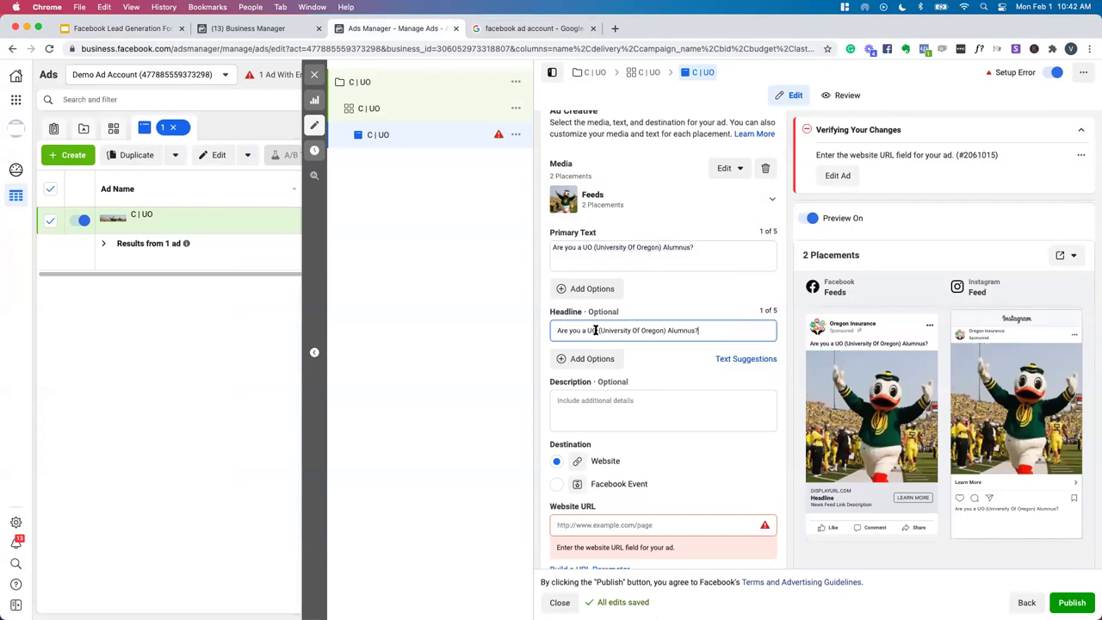
click(621, 401)
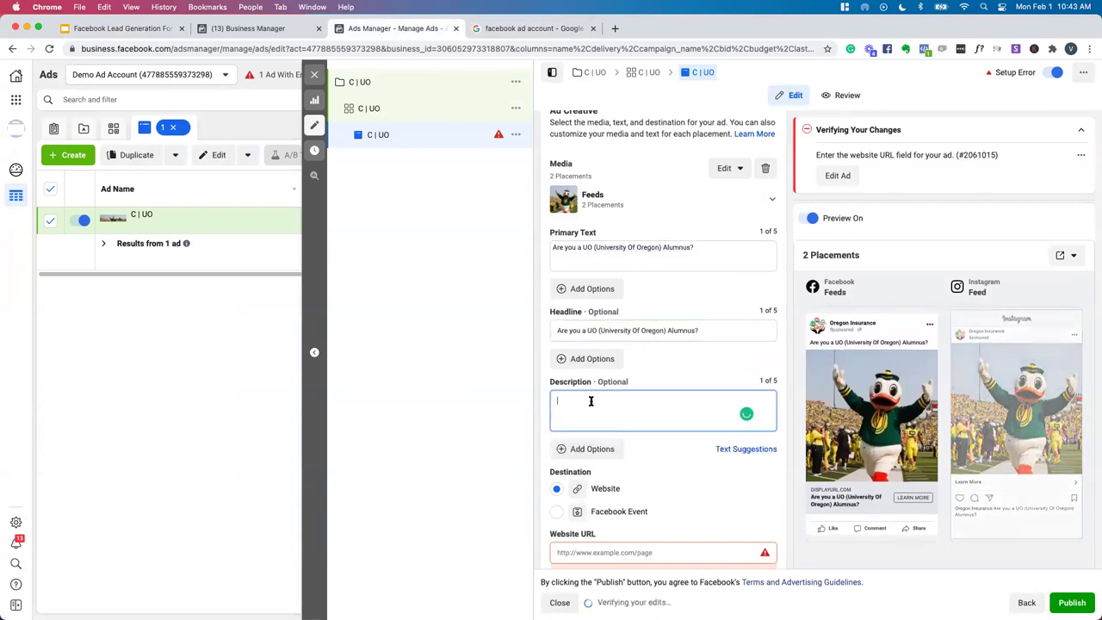
key(ctrl+v)
mouse_move(855, 508)
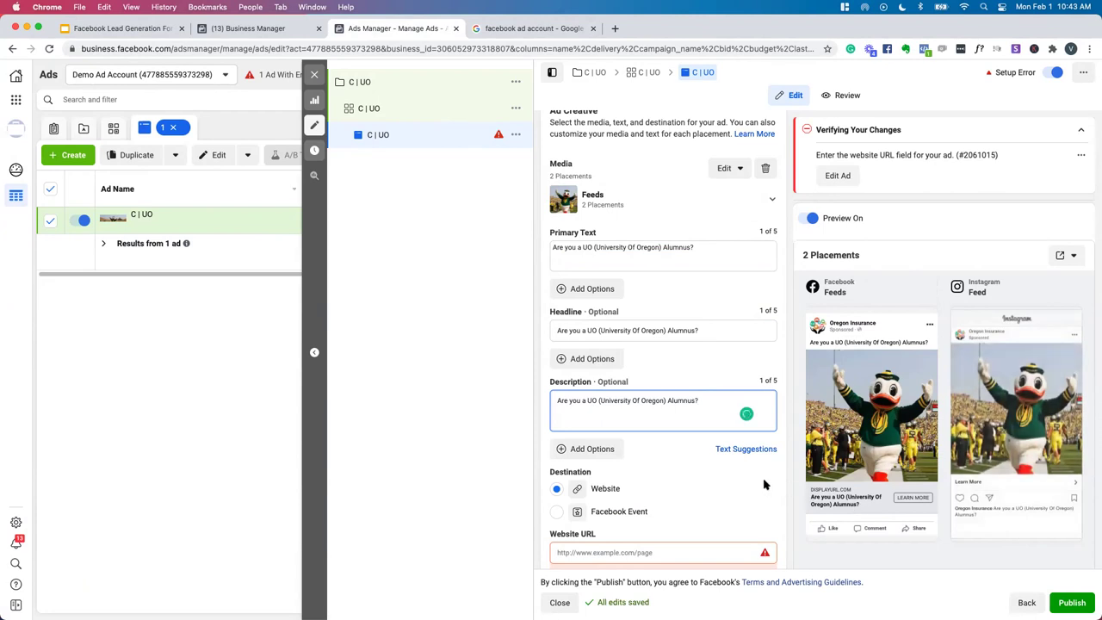
Step: Set the ad's website URL to test.com, keeping Website as the destination
scroll(764, 485, down, 2)
scroll(763, 485, down, 2)
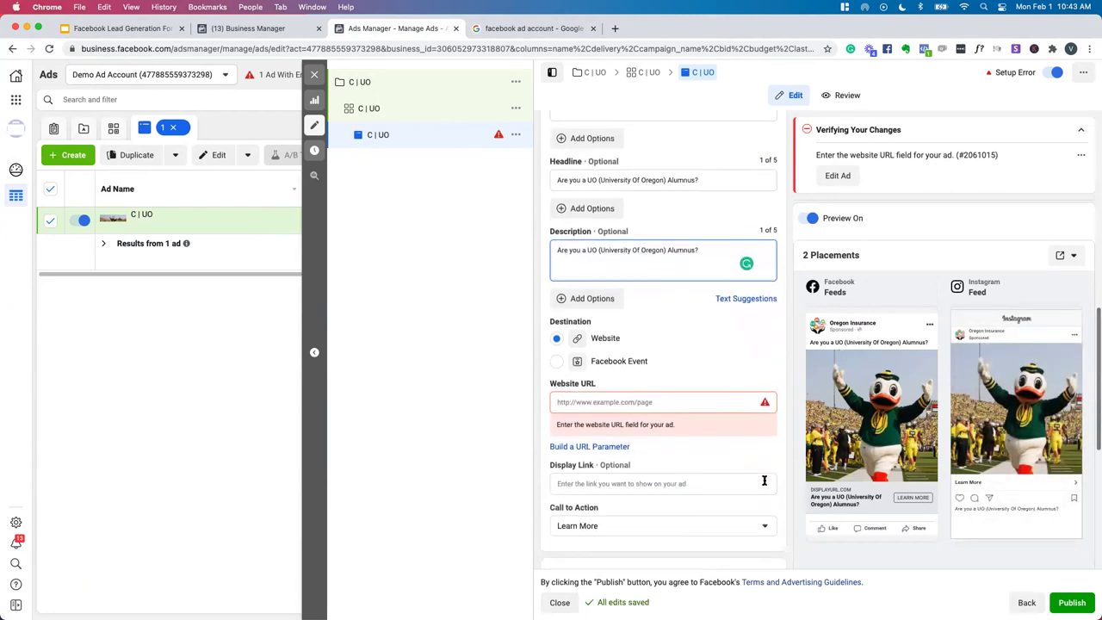
click(632, 403)
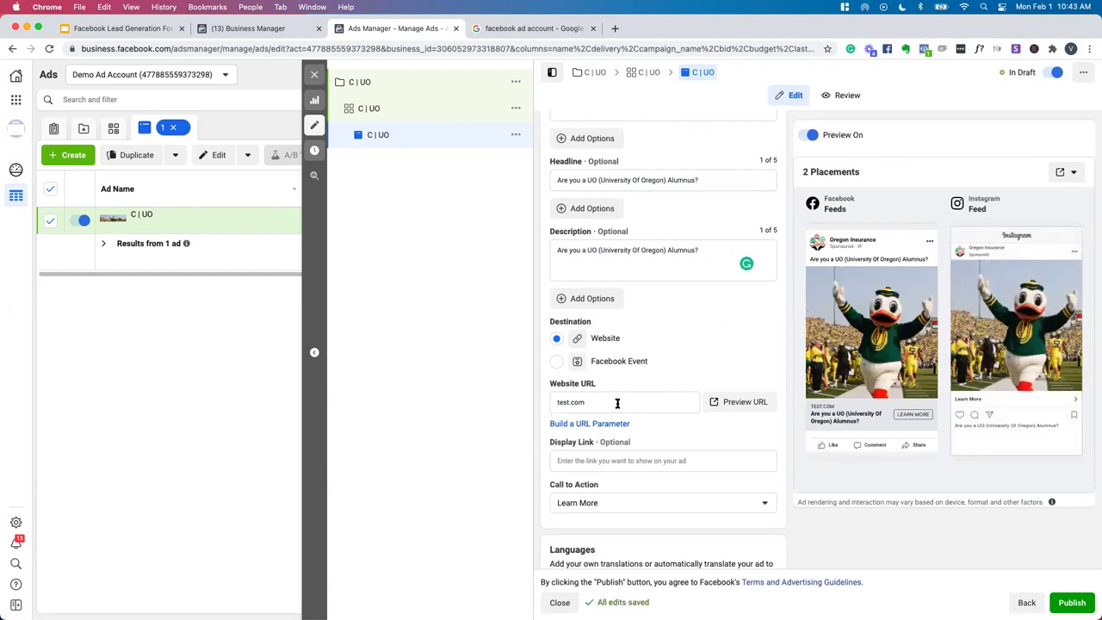
Step: Set the ad's call to action to Get Quote
scroll(655, 404, down, 2)
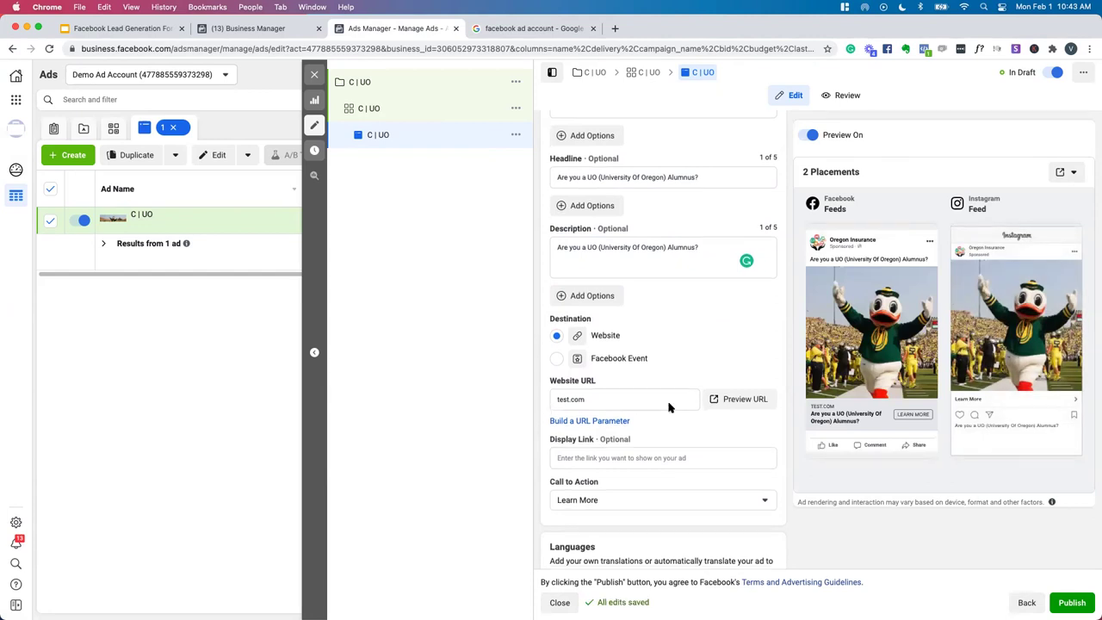
click(749, 419)
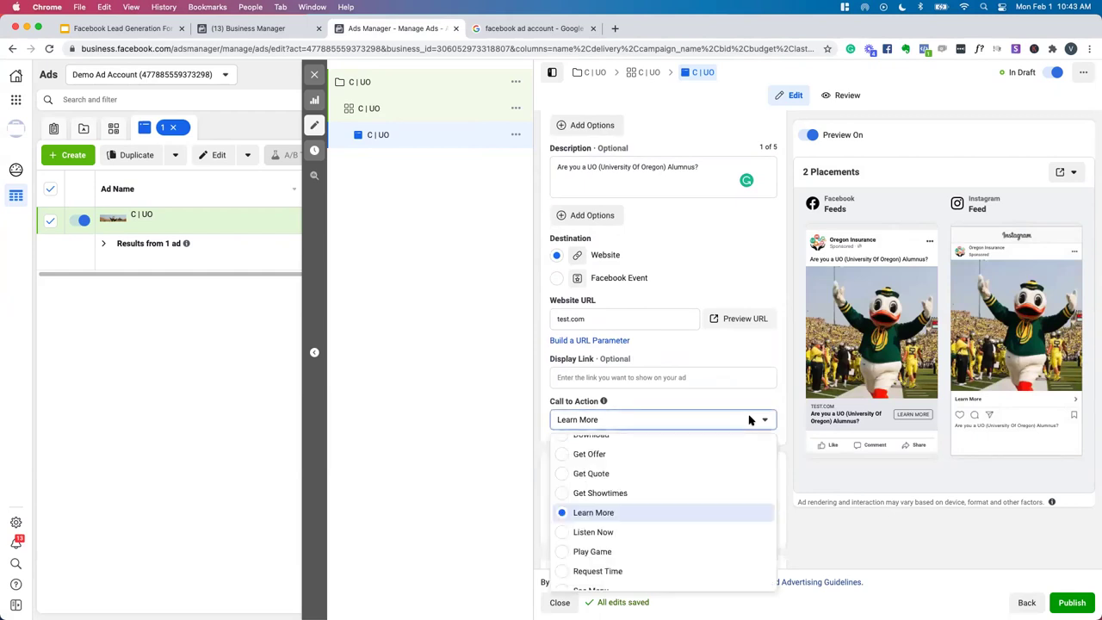
scroll(645, 484, up, 1)
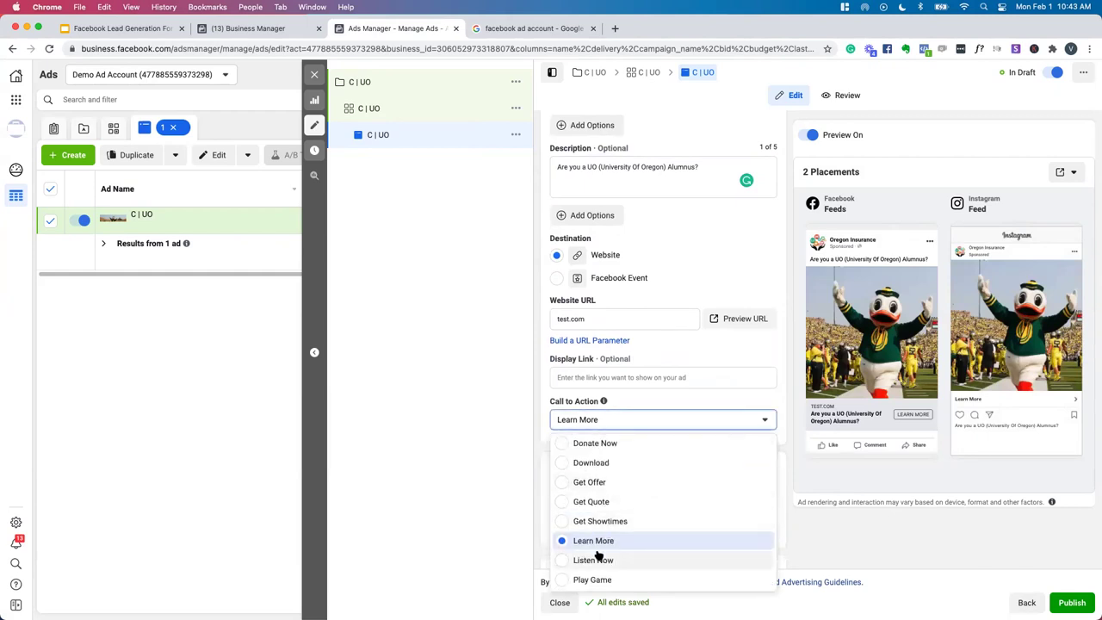
click(590, 502)
click(603, 421)
scroll(592, 498, up, 2)
scroll(592, 499, up, 1)
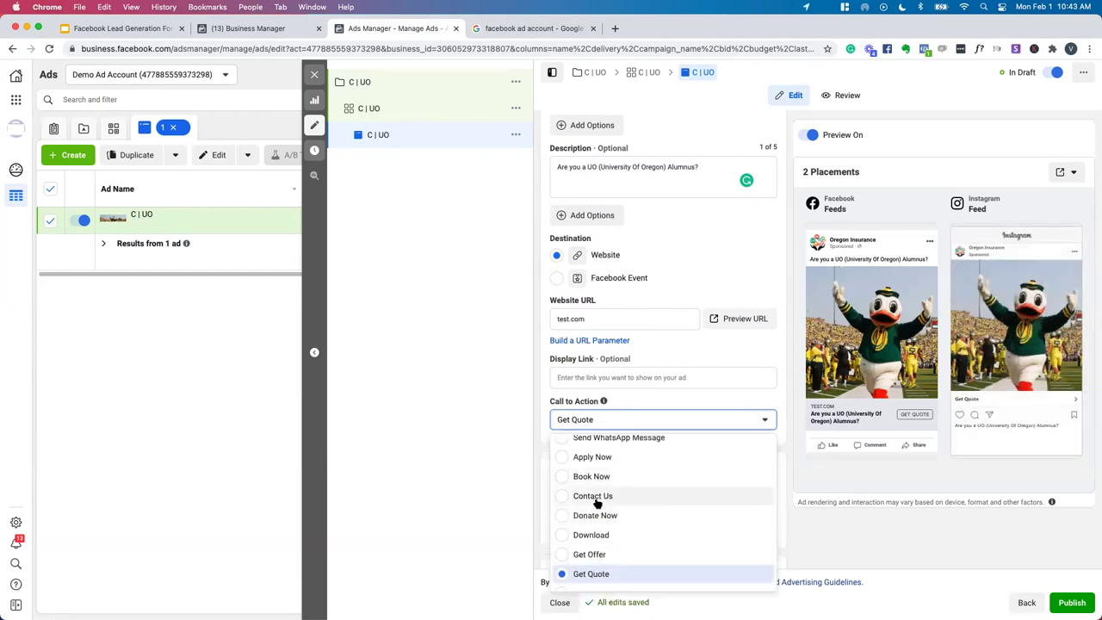
click(605, 575)
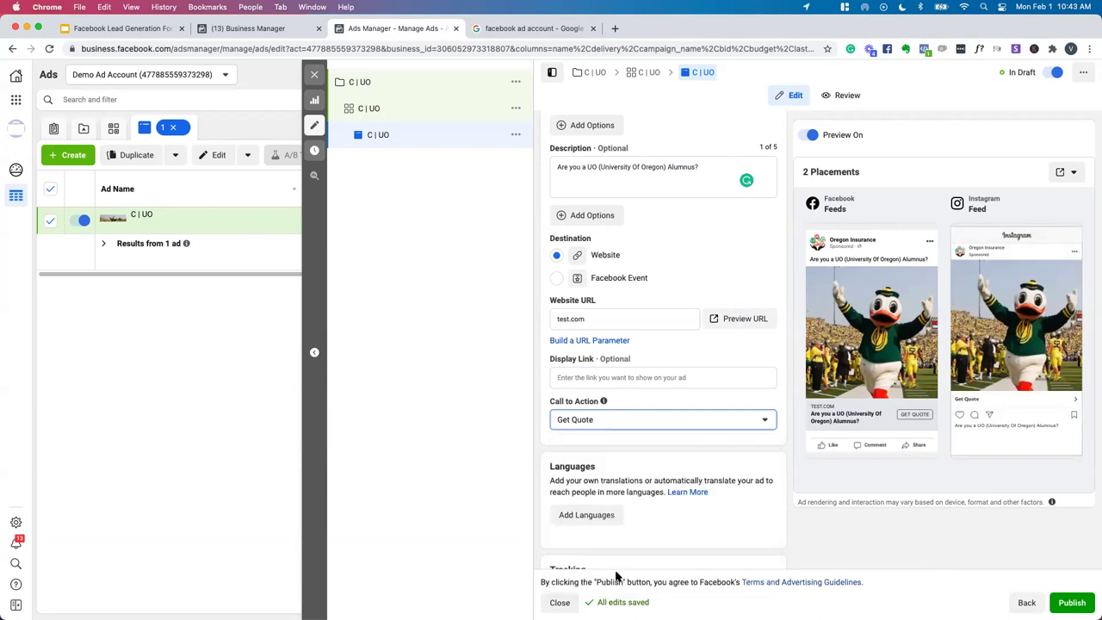
Step: Check the Languages and Tracking settings, publish the campaign with its ad set and ad, and dismiss the notification
scroll(671, 502, down, 1)
scroll(671, 502, down, 1)
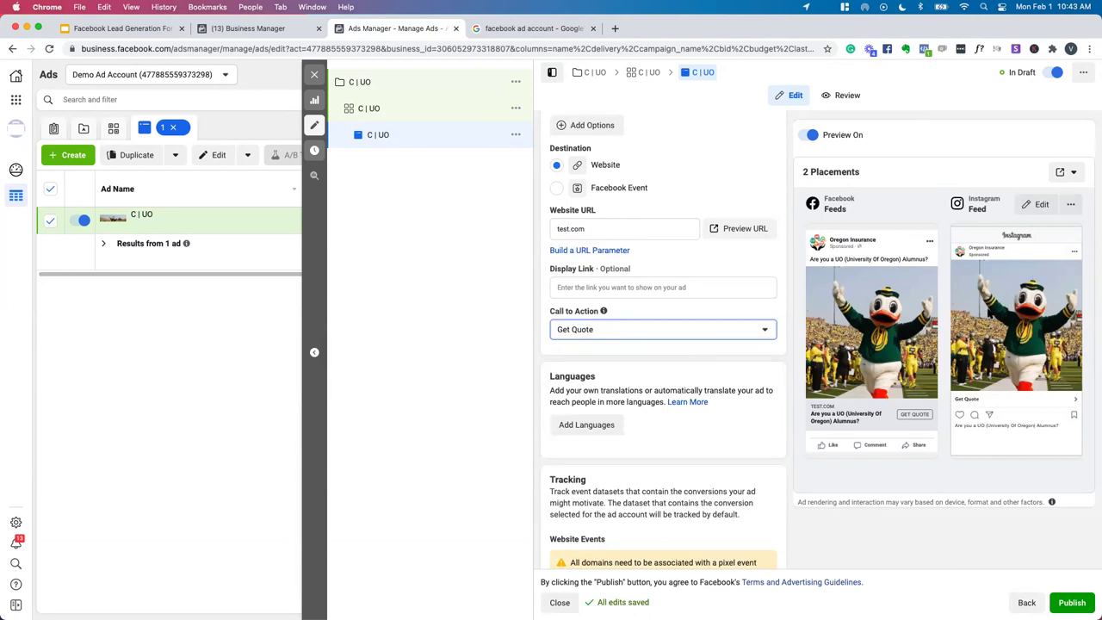
scroll(670, 428, down, 4)
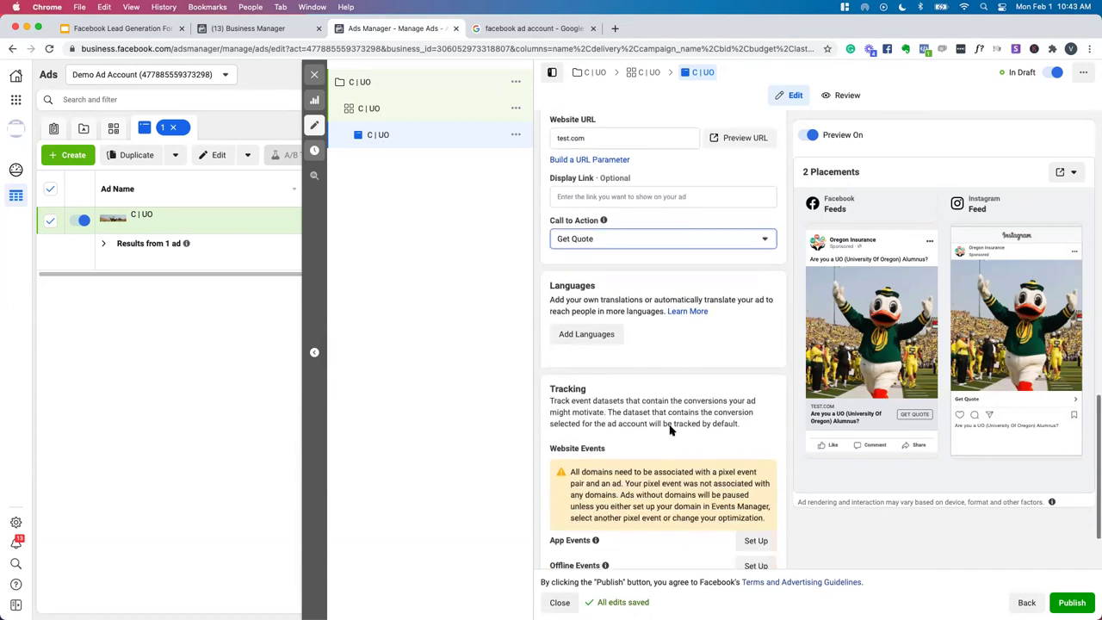
scroll(670, 428, down, 1)
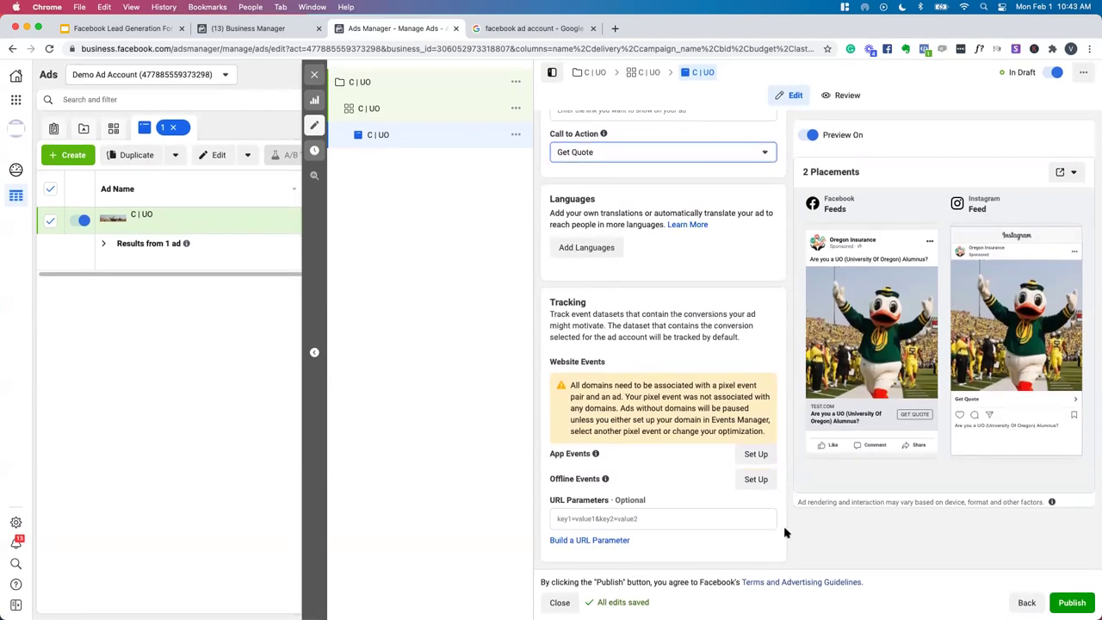
click(1069, 603)
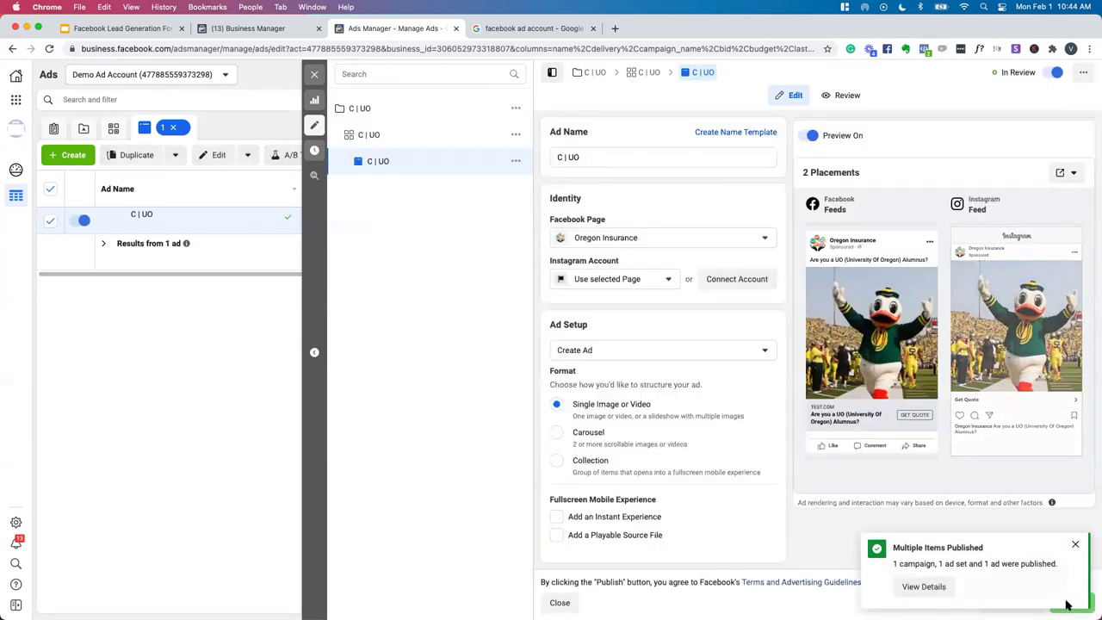
click(1074, 544)
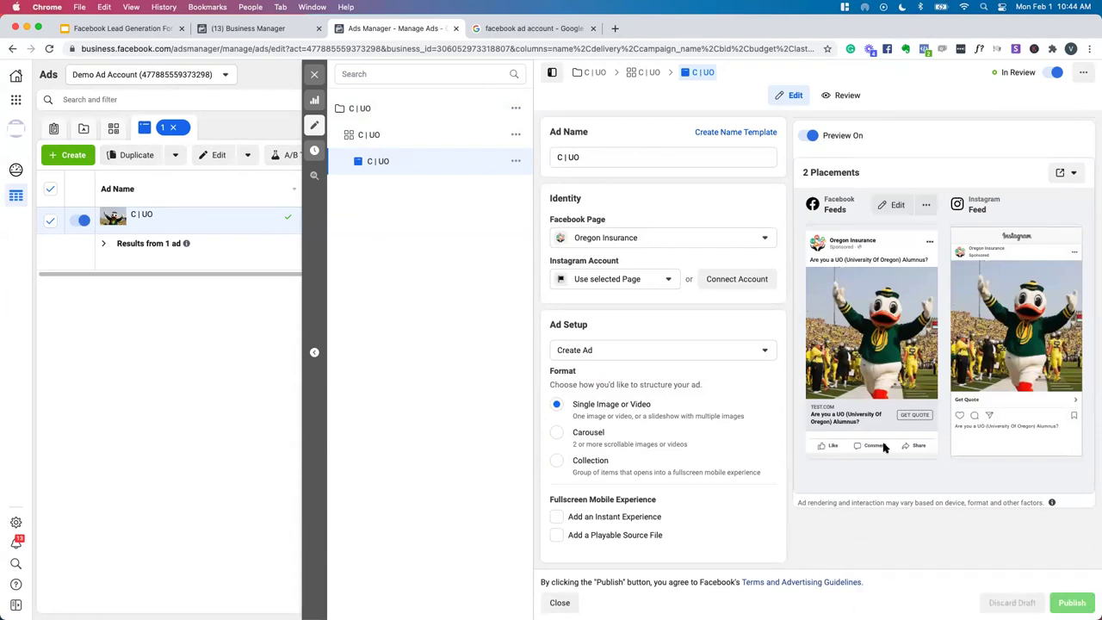
scroll(777, 494, down, 3)
scroll(777, 493, down, 4)
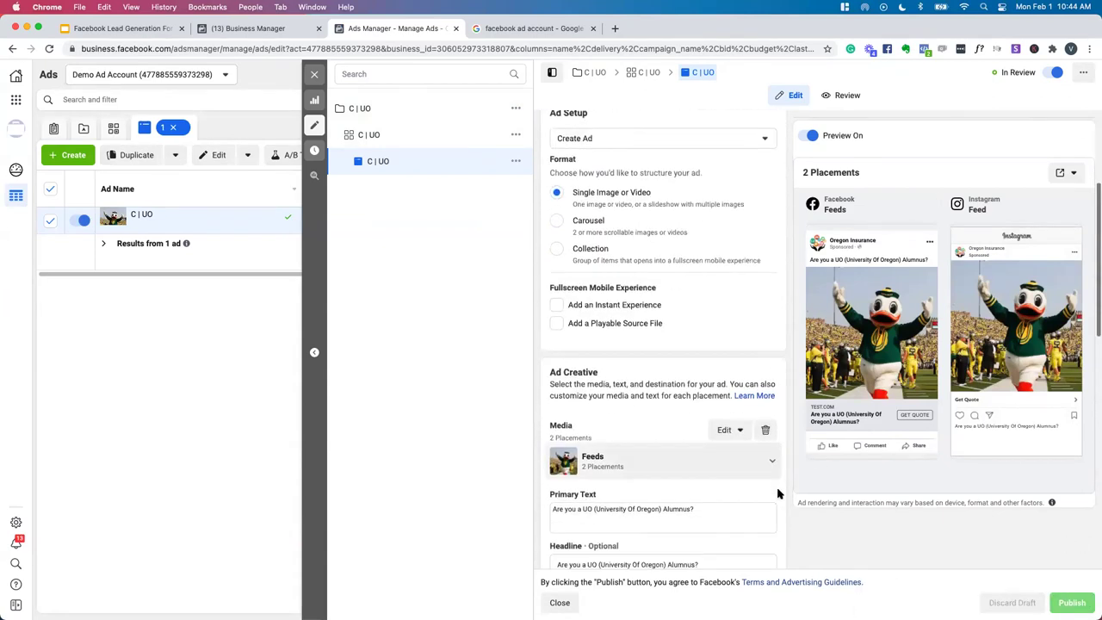
scroll(777, 493, down, 4)
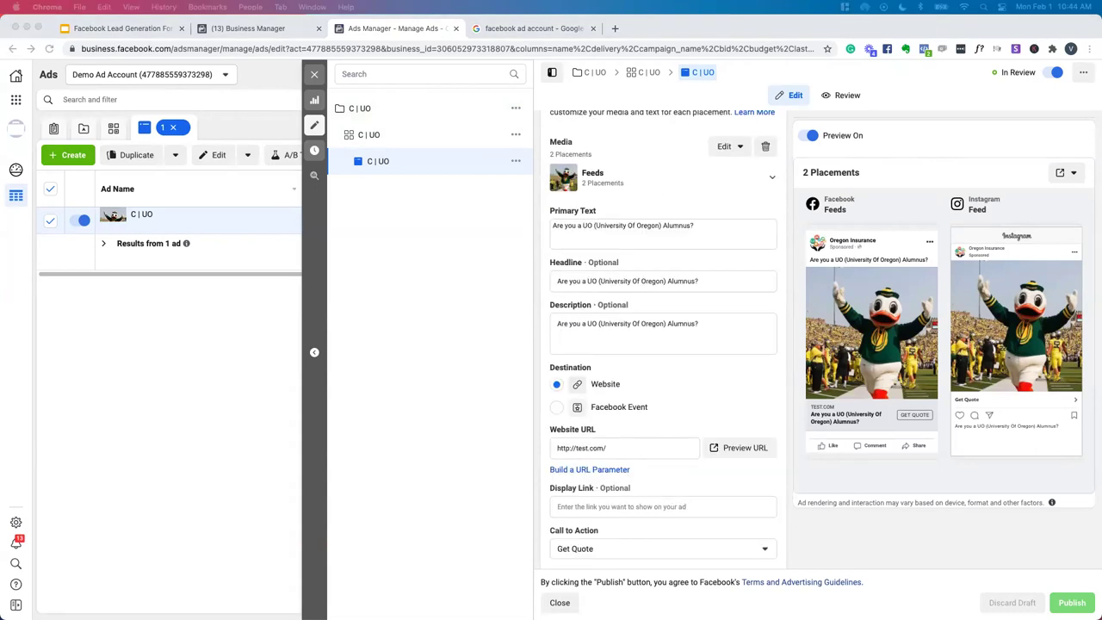